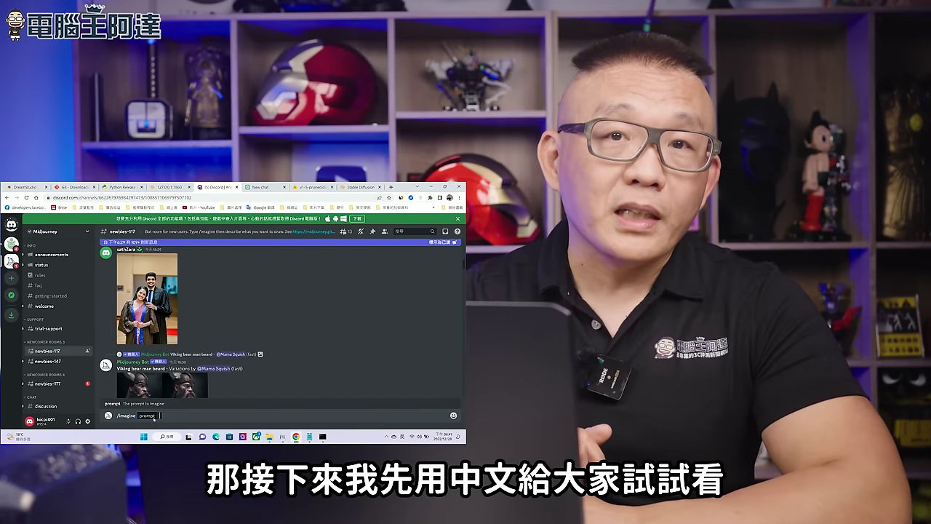
# Submit the /imagine prompt 中國風格短髮女性 to the Midjourney bot in newbies-117 and locate its result in the channel.
pyautogui.write('中國風格短髮女性')
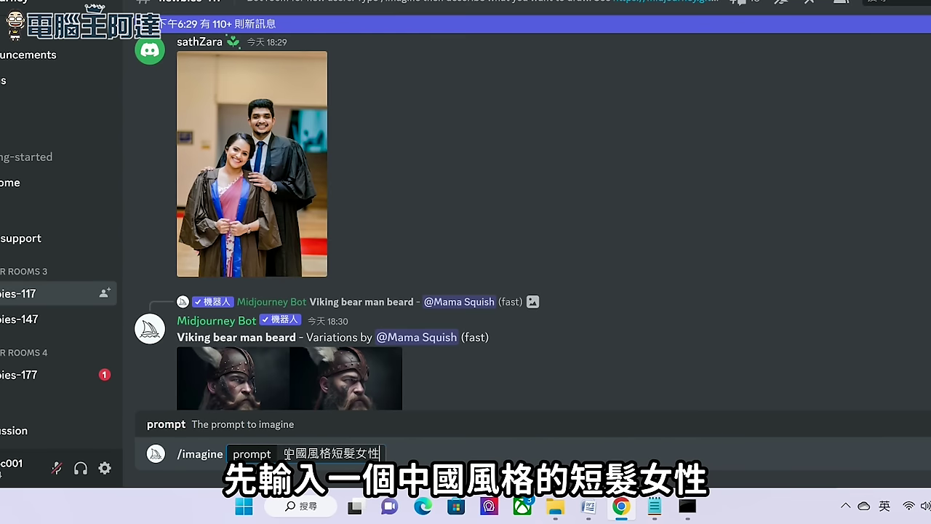
pyautogui.press('Return')
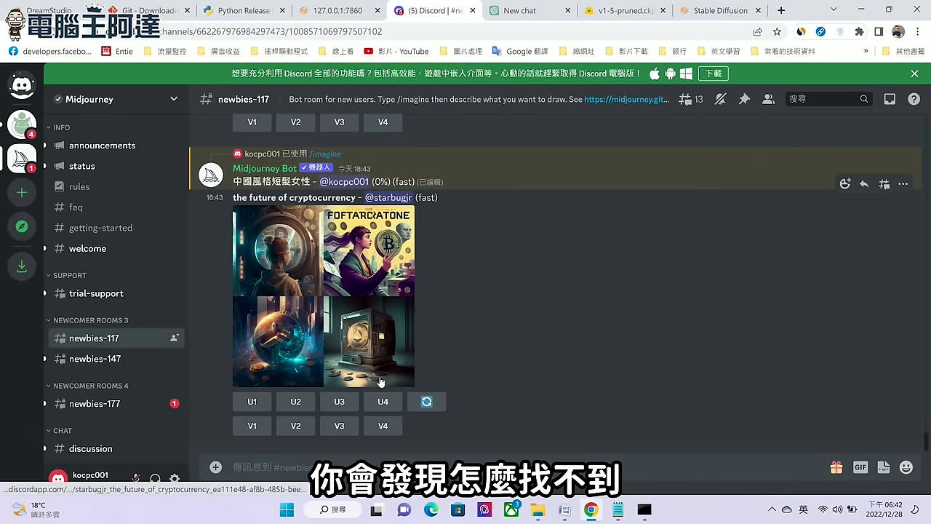
pyautogui.scroll(1, 380, 380)
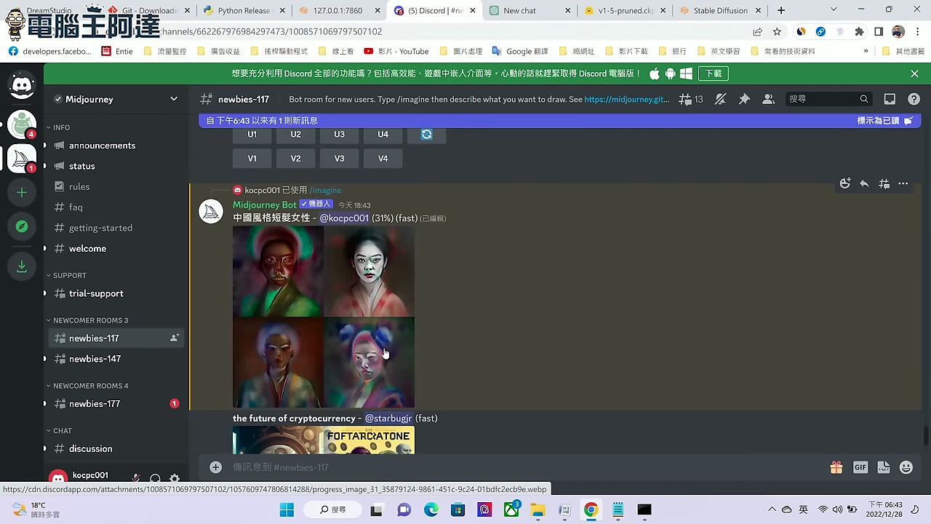
# Enlarge the generated 中國風格短髮女性 image grid, view it at original size, and return to the channel.
pyautogui.click(356, 334)
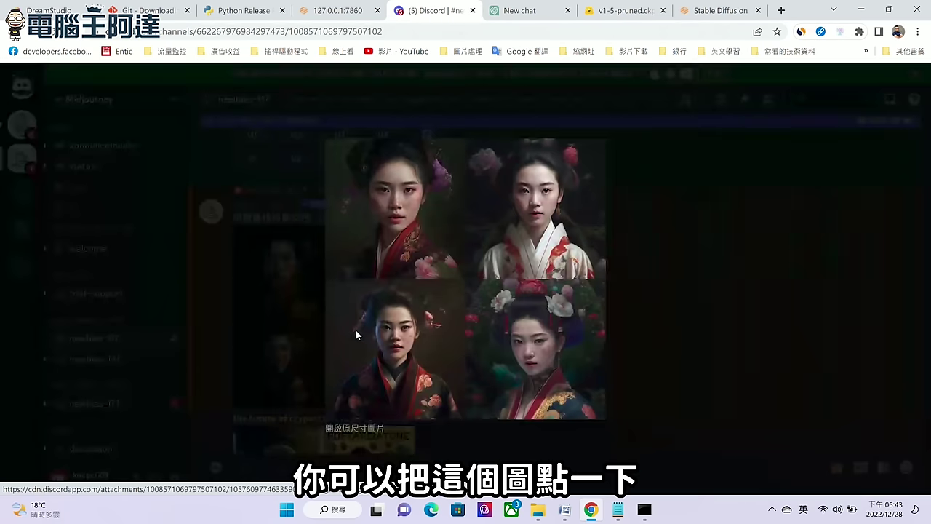
pyautogui.click(352, 427)
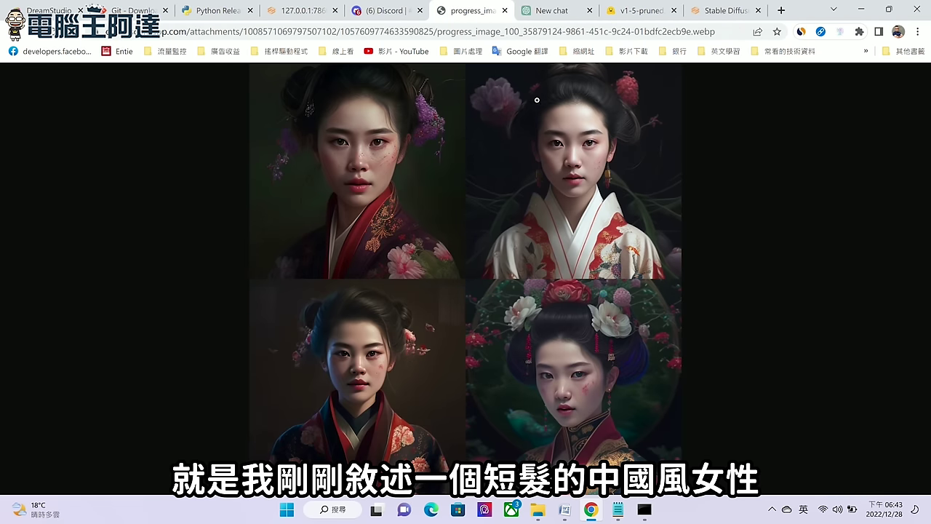
pyautogui.hotkey('ctrl', 'w')
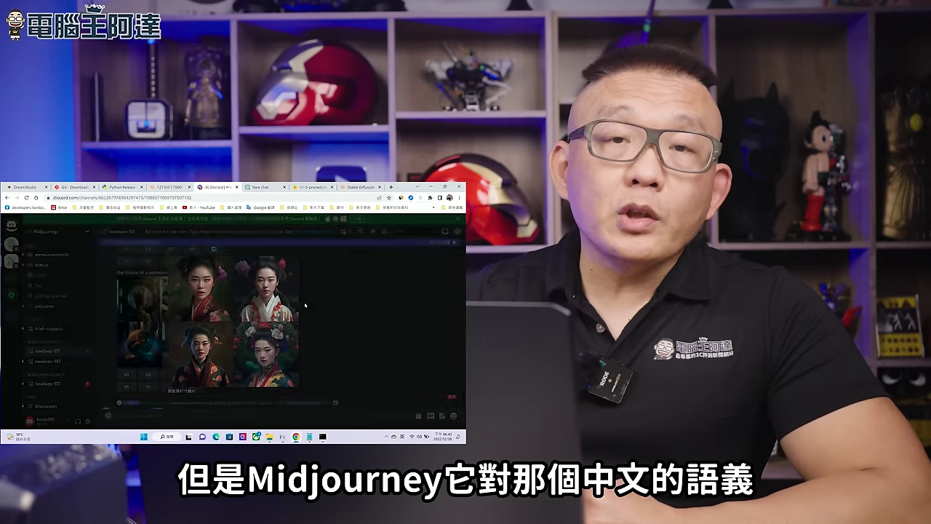
pyautogui.press('Escape')
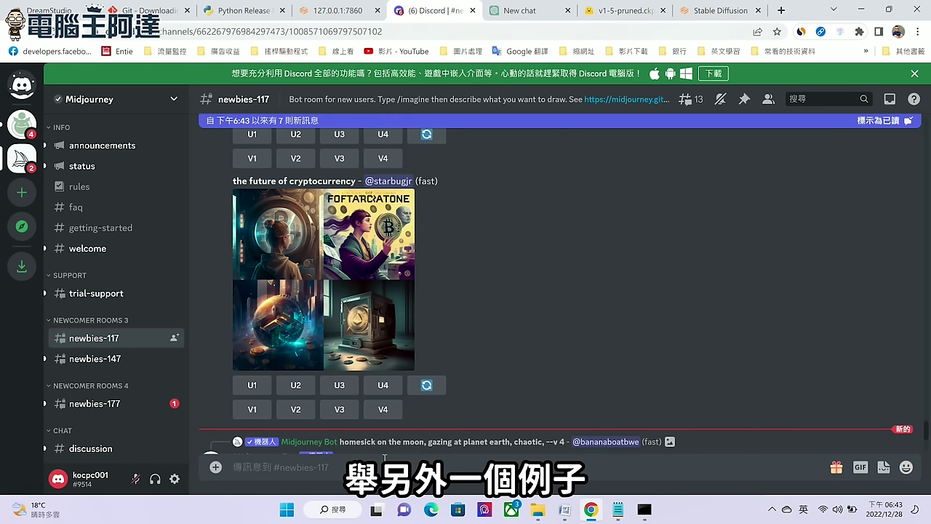
# Submit the /imagine prompt 兩個開心的女學生在街頭開心的笑著 to the Midjourney bot in newbies-117.
pyautogui.write('/')
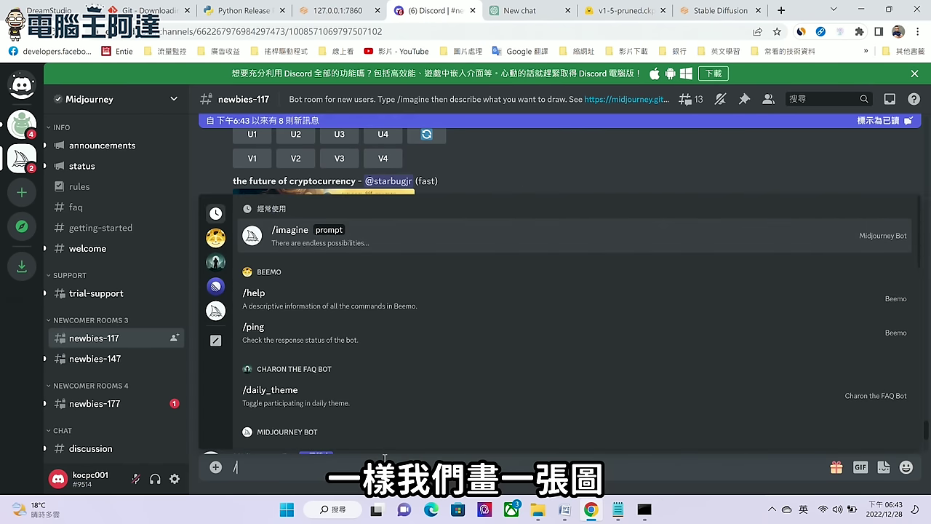
pyautogui.press('Return')
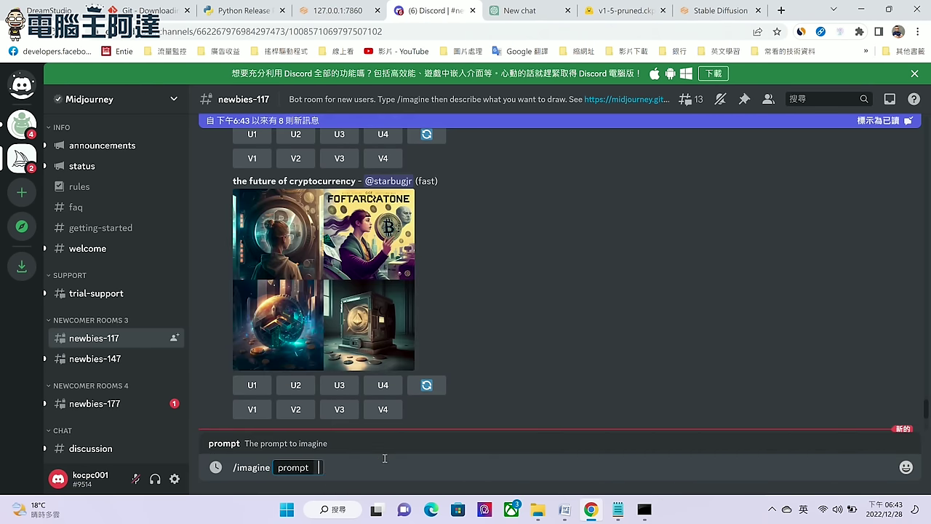
pyautogui.write('兩個開心的女學生在街頭開心的笑著')
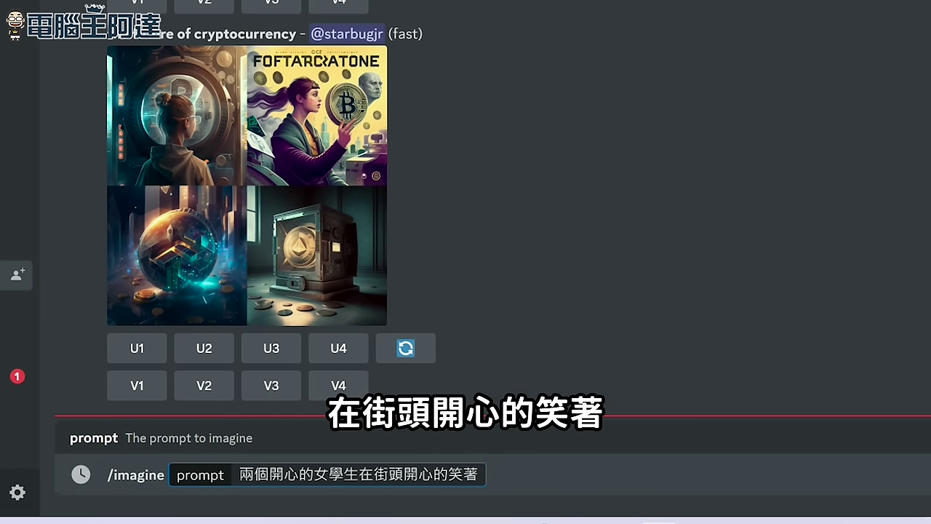
pyautogui.press('Return')
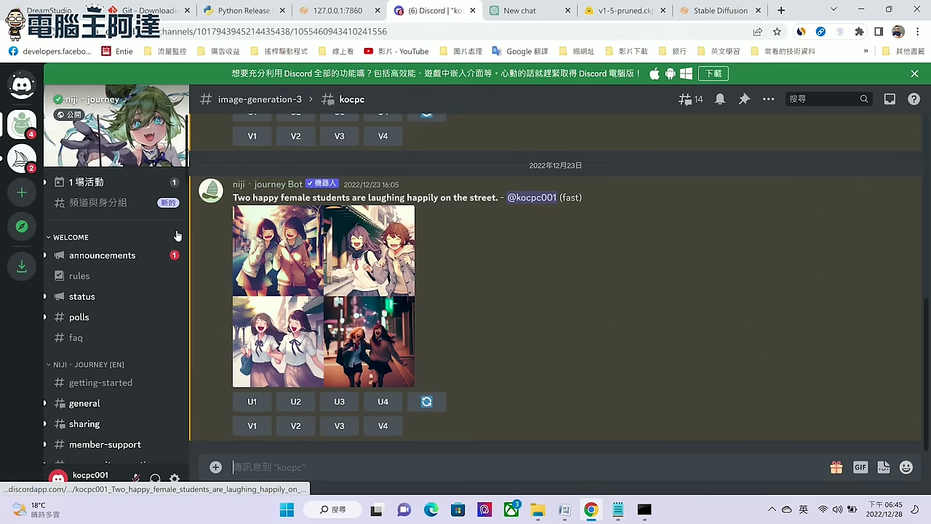
# Find and open the English image-generation-2 channel on the niji・journey server.
pyautogui.scroll(-2, 87, 419)
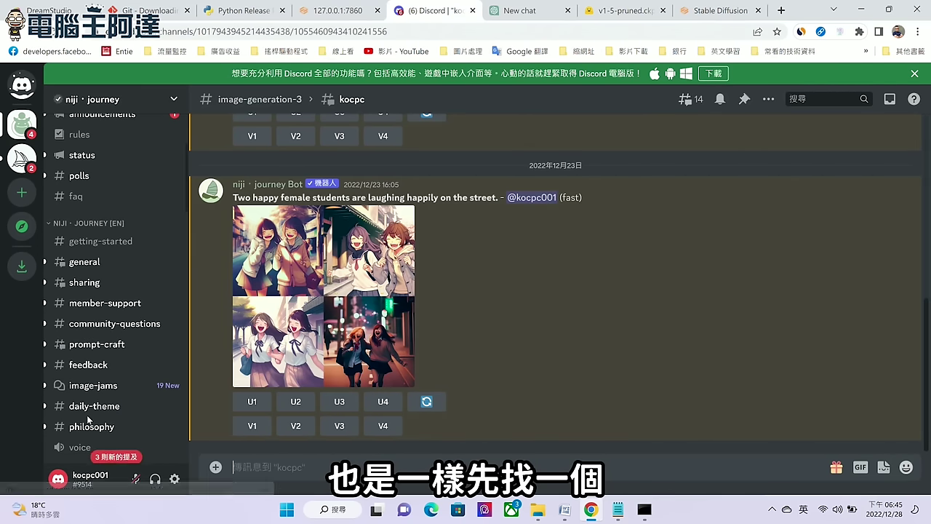
pyautogui.scroll(-3, 100, 387)
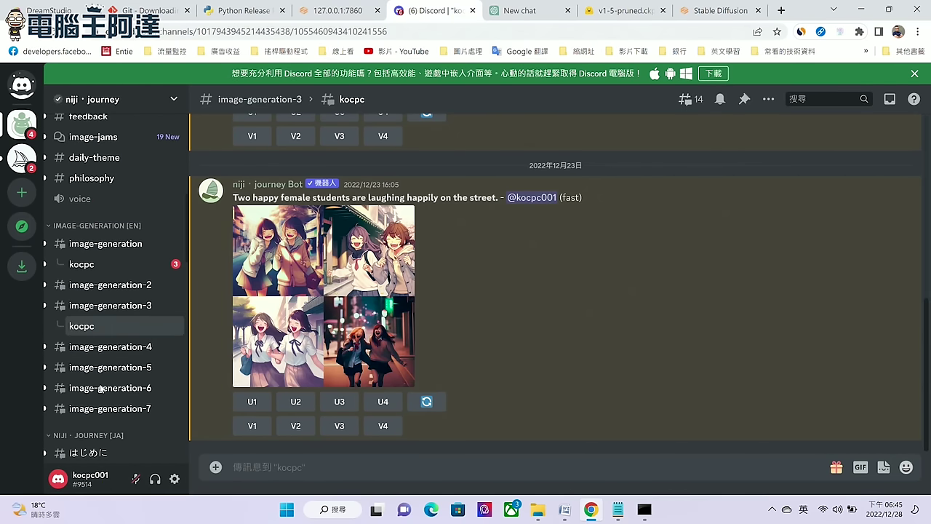
pyautogui.click(120, 285)
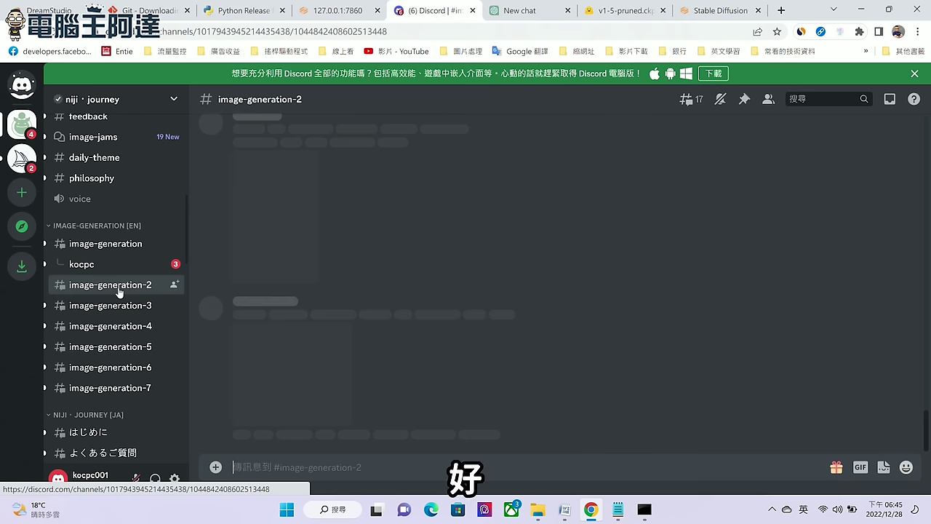
pyautogui.scroll(-1, 436, 393)
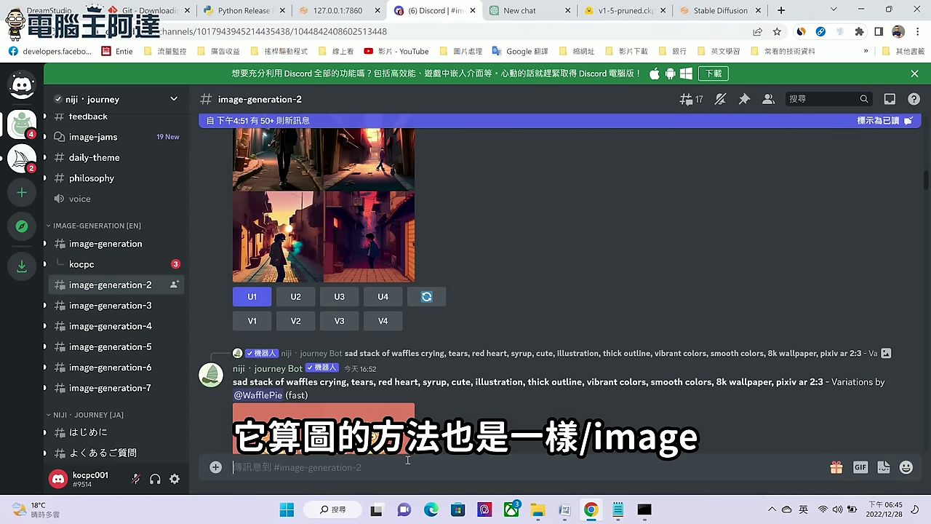
# Submit the /imagine prompt 兩個開心的女學生在街頭開心的笑著 in image-generation-2 and enlarge the resulting image grid.
pyautogui.write('/imagine')
pyautogui.press('Return')
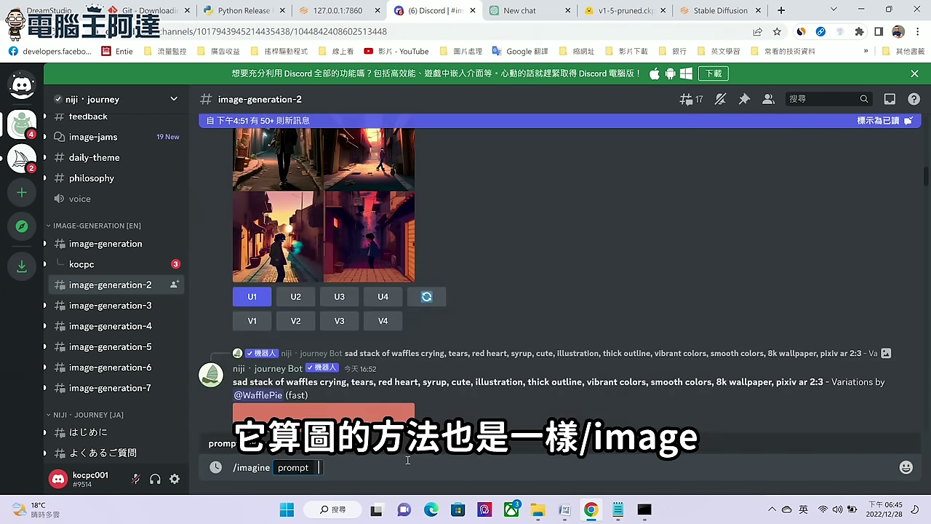
pyautogui.write('兩個開心的女學生在街頭開心的笑著')
pyautogui.press('Return')
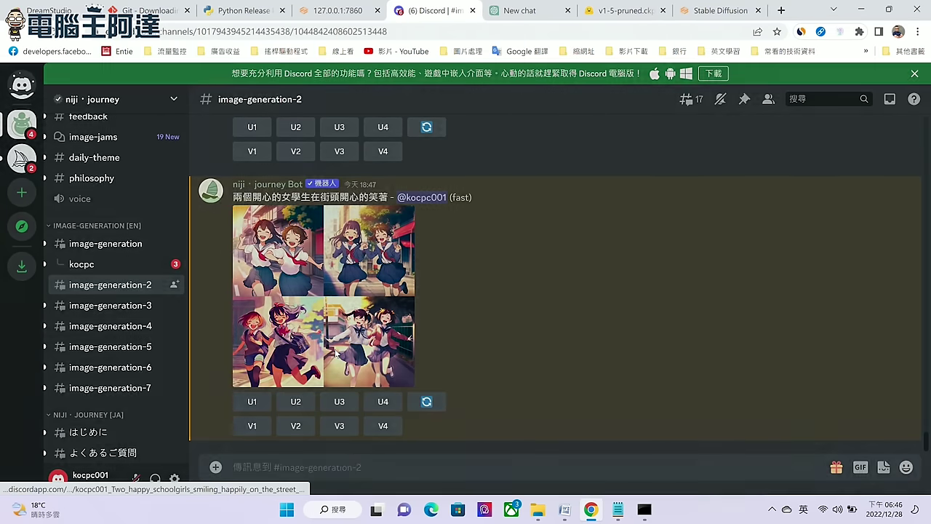
pyautogui.click(245, 376)
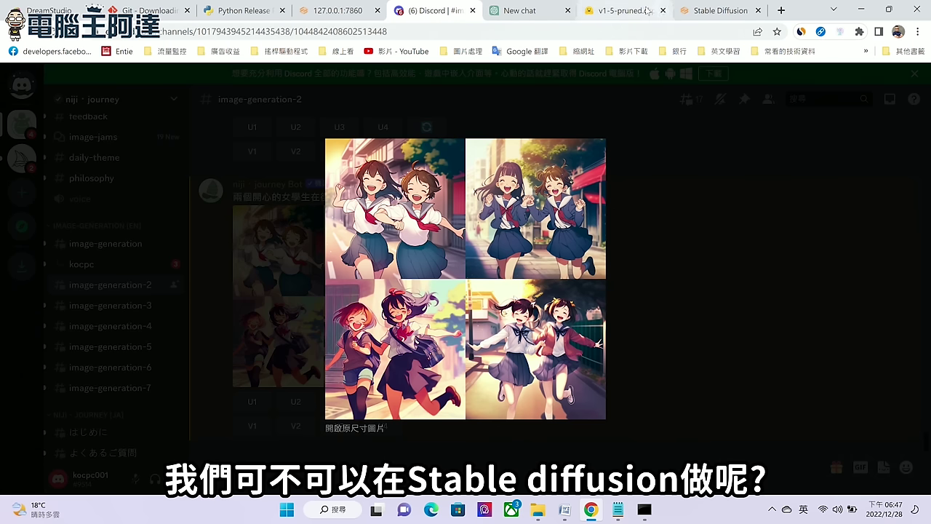
# Switch to Stable Diffusion, replace the txt2img prompt with 兩個開心的女學生在街頭開心的笑著, and generate the images.
pyautogui.click(692, 12)
pyautogui.scroll(3, 273, 181)
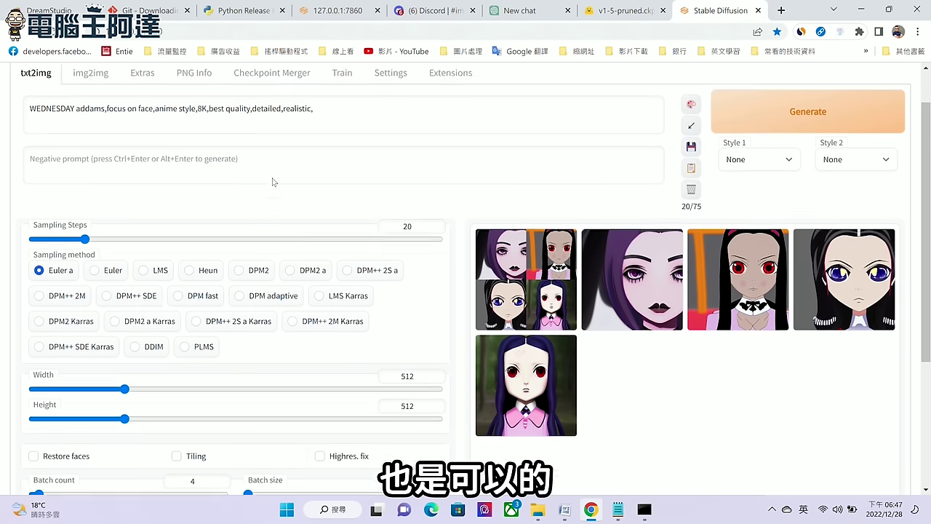
pyautogui.click(345, 167)
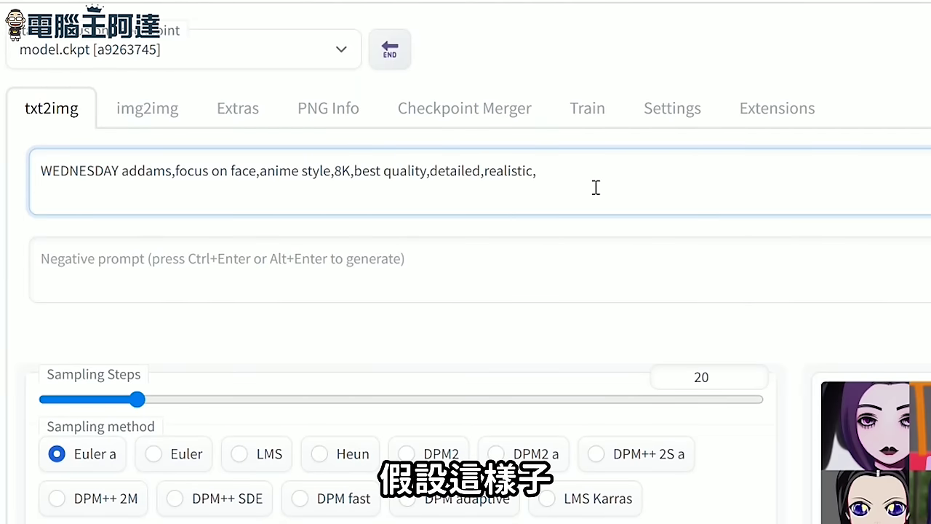
pyautogui.hotkey('ctrl', 'a')
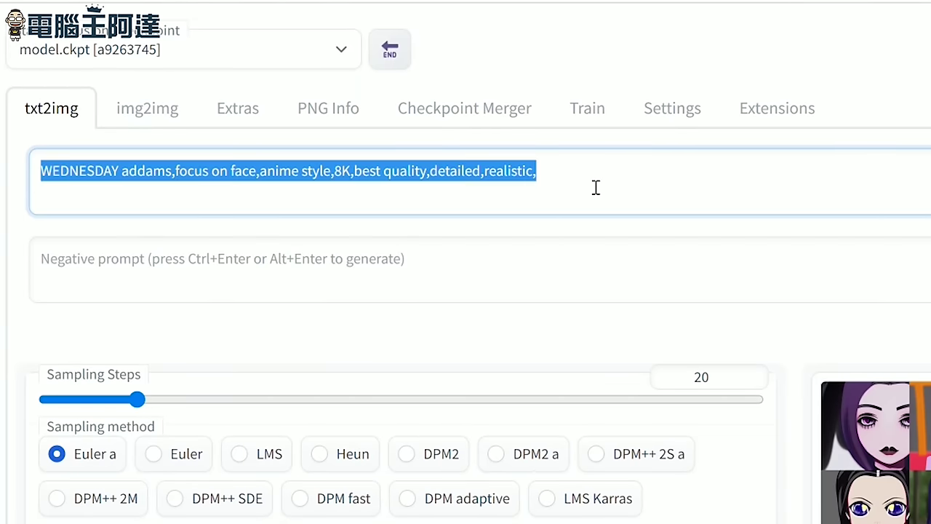
pyautogui.write('兩個開心的女學生在街頭開心的笑著')
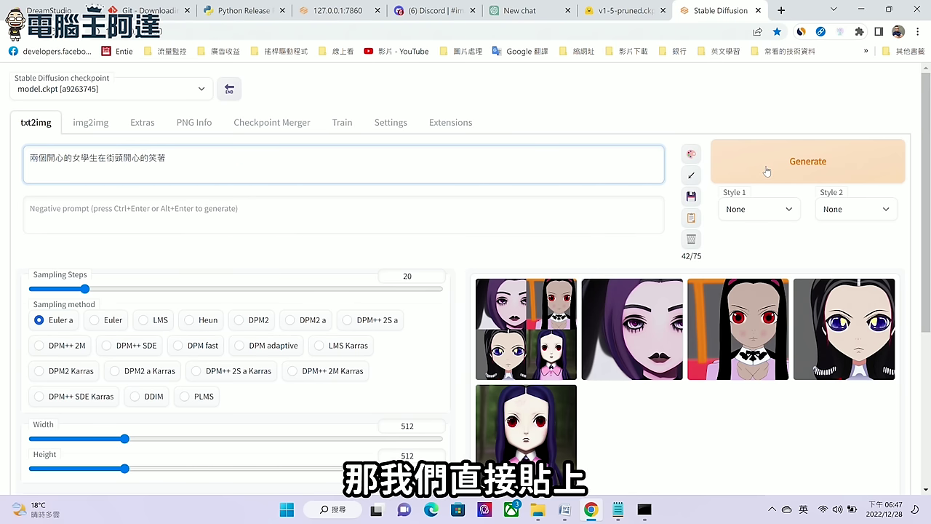
pyautogui.click(766, 171)
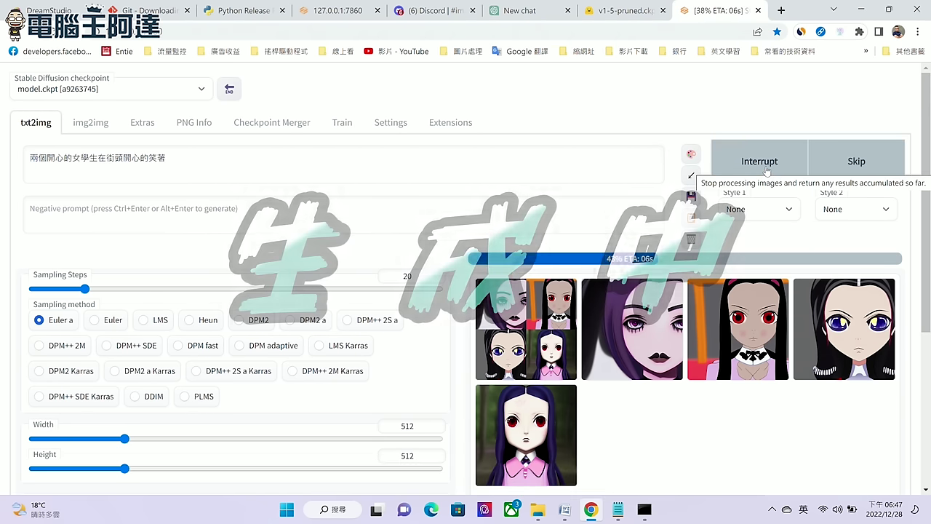
# Examine the images generated from the Chinese prompt one by one at a larger size.
pyautogui.scroll(-1, 765, 171)
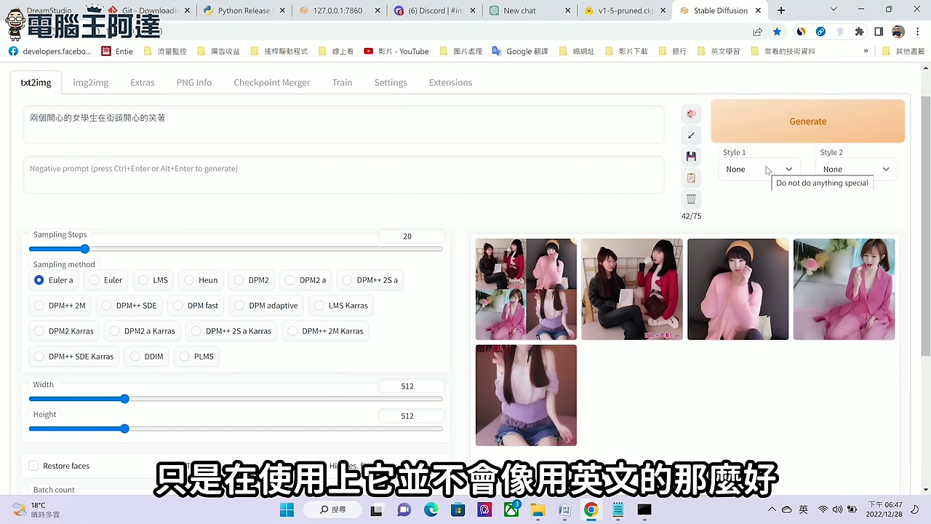
pyautogui.click(631, 297)
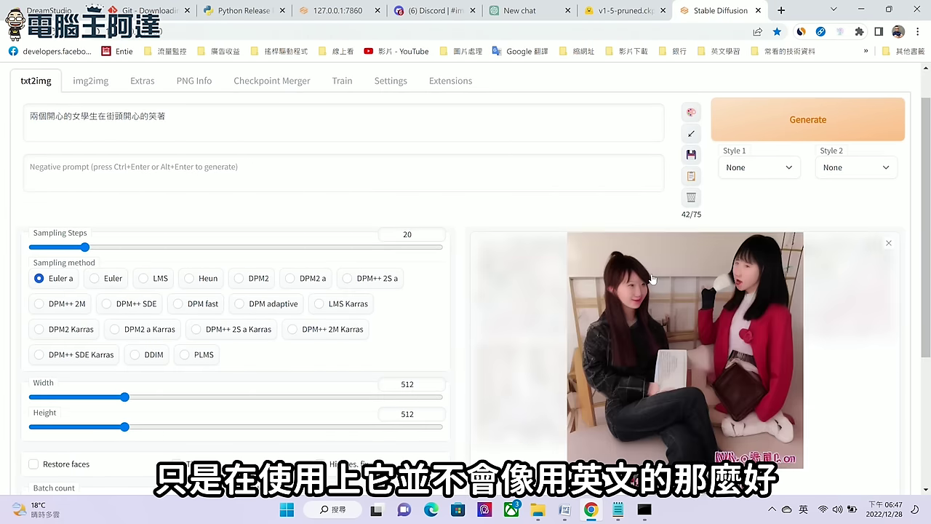
pyautogui.scroll(-2, 692, 298)
pyautogui.scroll(-1, 692, 299)
pyautogui.click(692, 403)
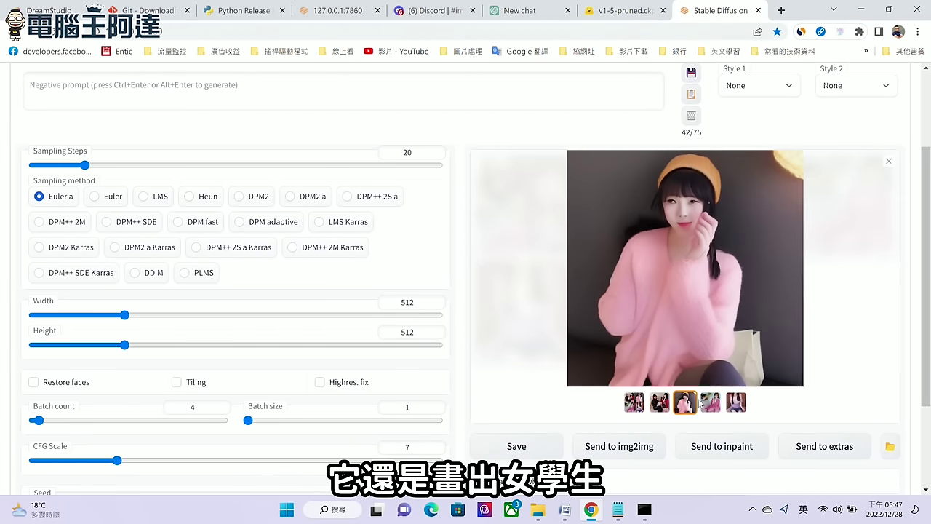
pyautogui.click(710, 403)
pyautogui.click(736, 402)
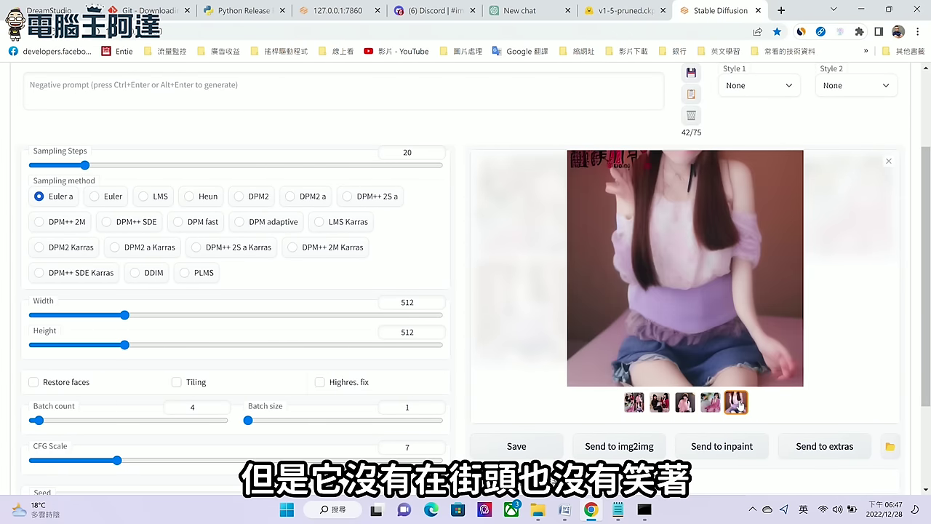
pyautogui.scroll(3, 740, 405)
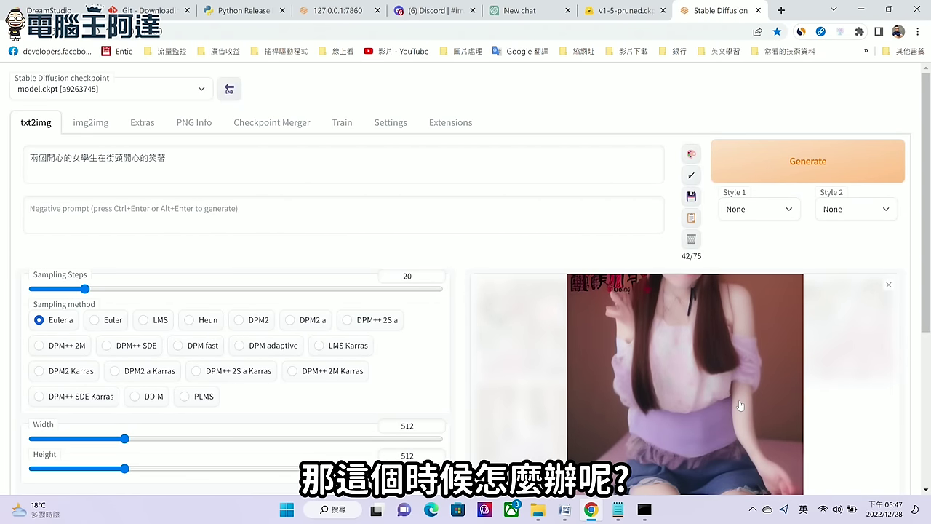
# Switch to ChatGPT and send 以下中翻英 with 兩個開心的女學生在街頭開心的笑著 on a new line to get an English translation.
pyautogui.click(536, 9)
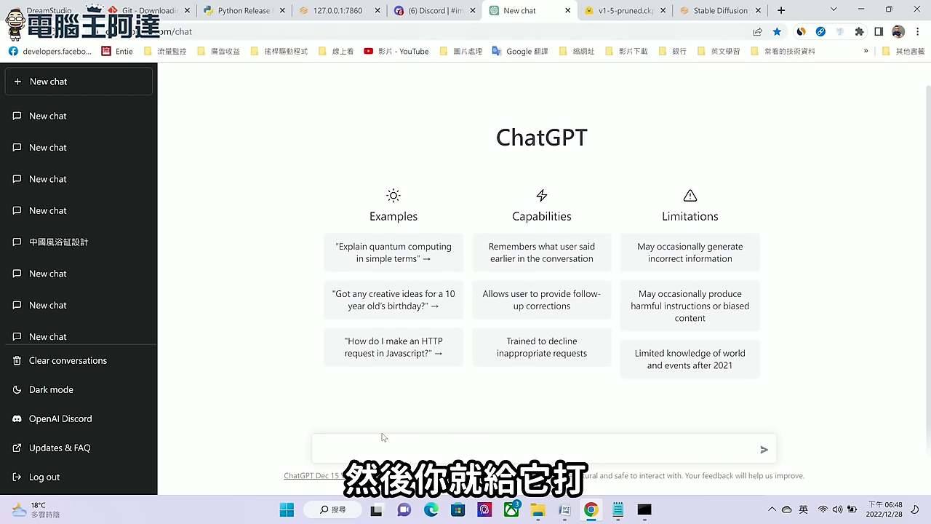
pyautogui.press('shift')
pyautogui.write('u')
pyautogui.write('中翻')
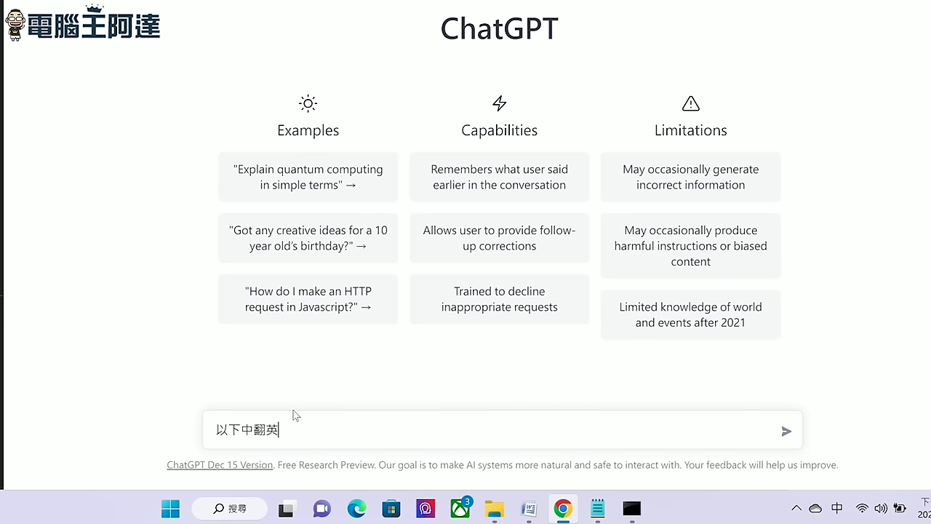
pyautogui.write('英')
pyautogui.hotkey('shift', 'Return')
pyautogui.write('兩個開心的女學生在街頭開心的笑著')
pyautogui.press('Return')
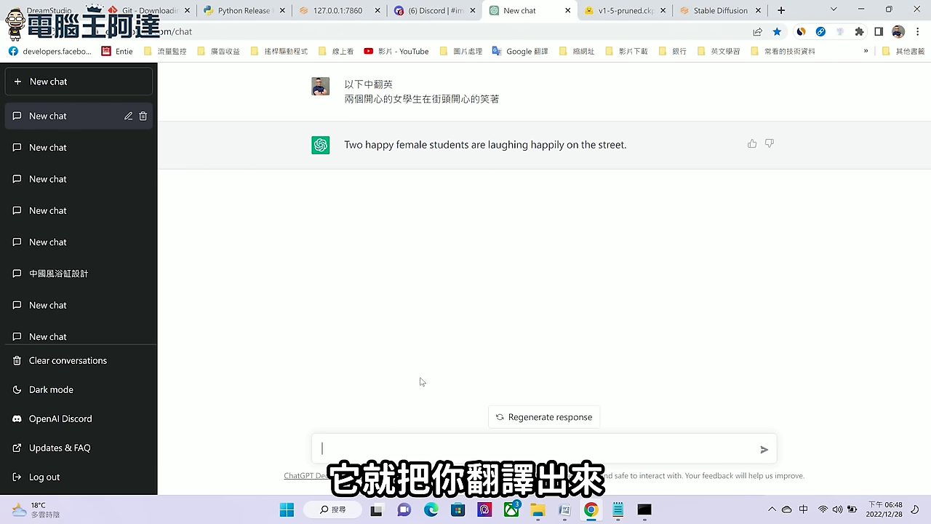
# Replace the Stable Diffusion prompt with ChatGPT's translation "Two happy female students are laughing happily on the street." and generate the images.
pyautogui.moveTo(633, 149); pyautogui.dragTo(342, 166)
pyautogui.hotkey('ctrl', 'c')
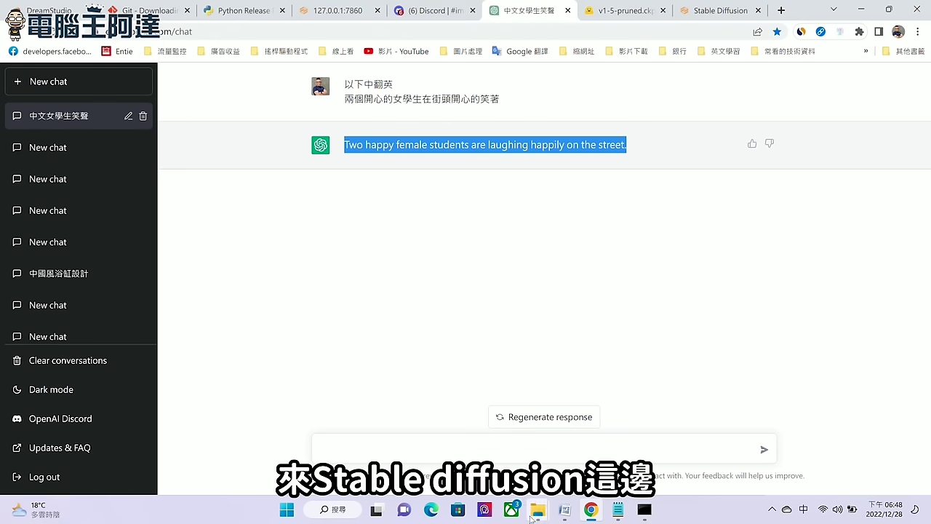
pyautogui.click(719, 10)
pyautogui.click(396, 166)
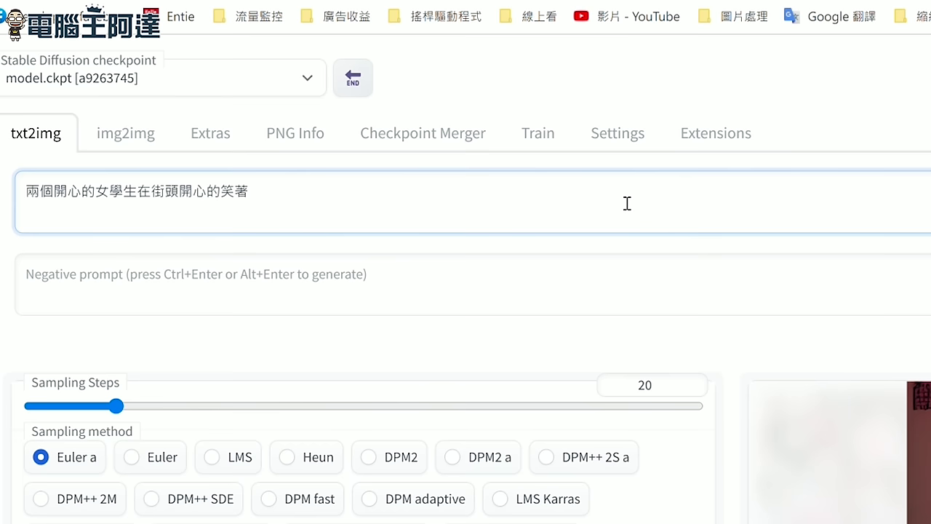
pyautogui.hotkey('ctrl', 'a')
pyautogui.hotkey('ctrl', 'v')
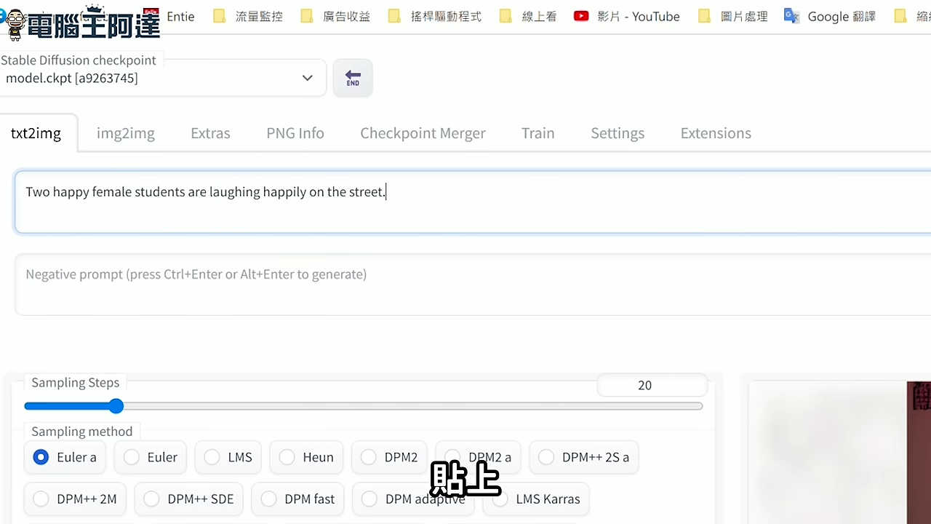
pyautogui.click(808, 161)
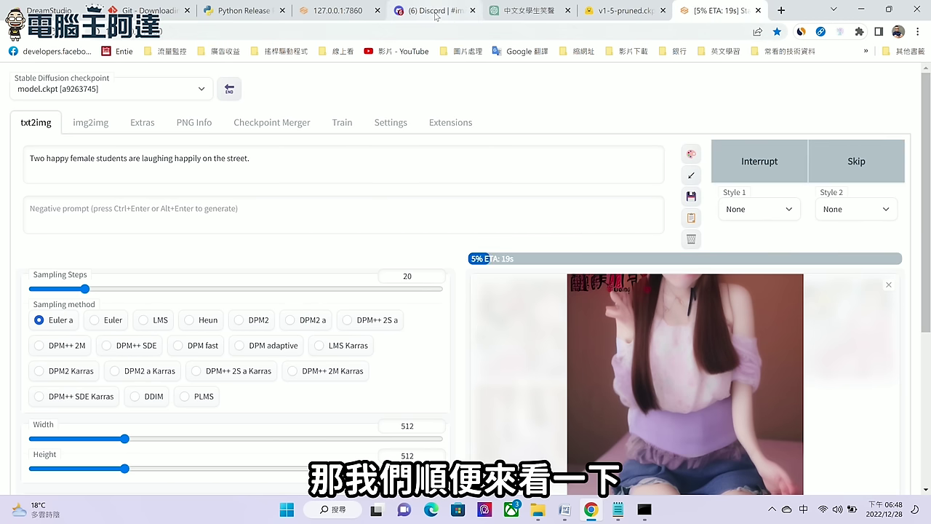
# Switch to niji・journey in Discord and submit /imagine with "Two happy female students are laughing happily on the street.".
pyautogui.click(435, 11)
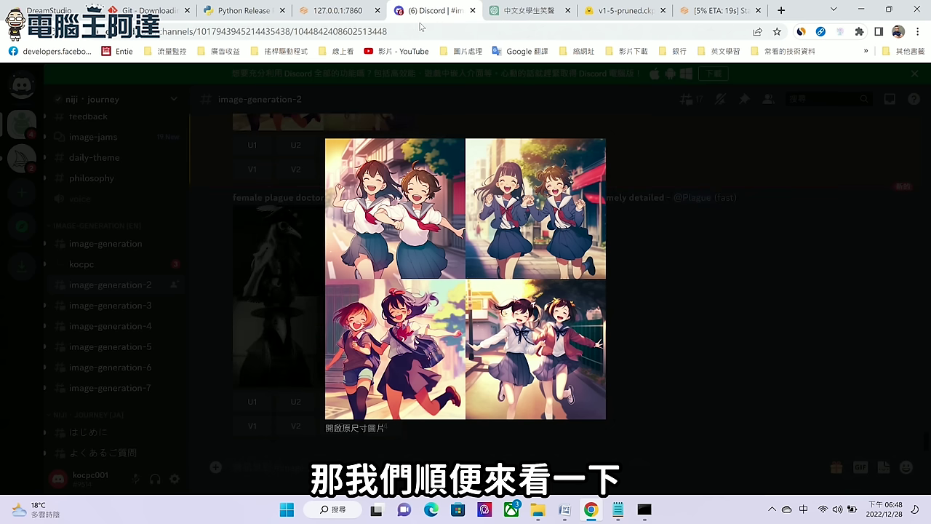
pyautogui.click(631, 151)
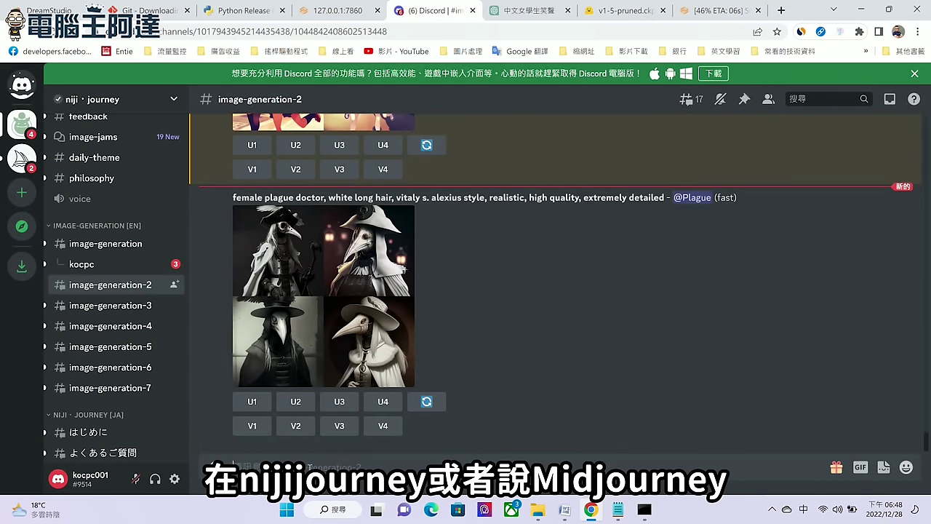
pyautogui.write('/')
pyautogui.press('Tab')
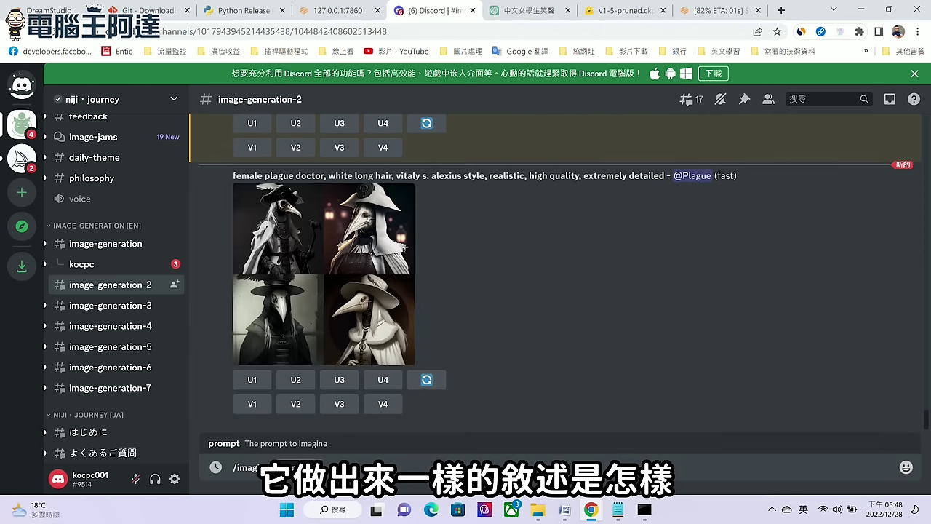
pyautogui.hotkey('ctrl', 'v')
pyautogui.press('Return')
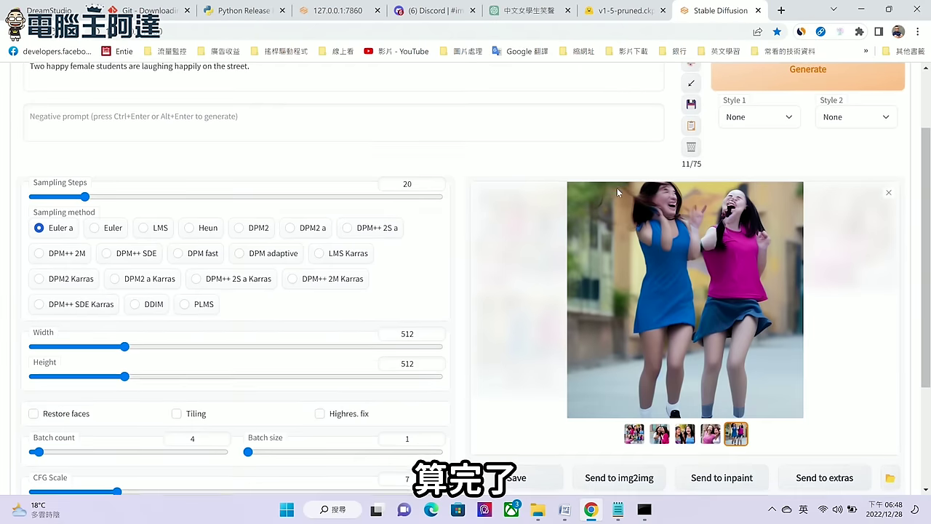
# Examine the Stable Diffusion images generated from the English prompt about two happy students one by one.
pyautogui.click(660, 435)
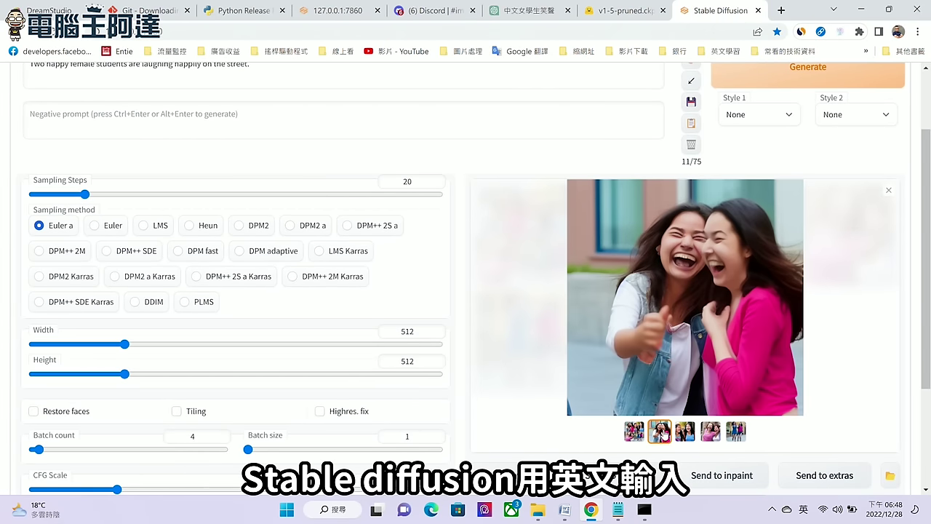
pyautogui.click(691, 436)
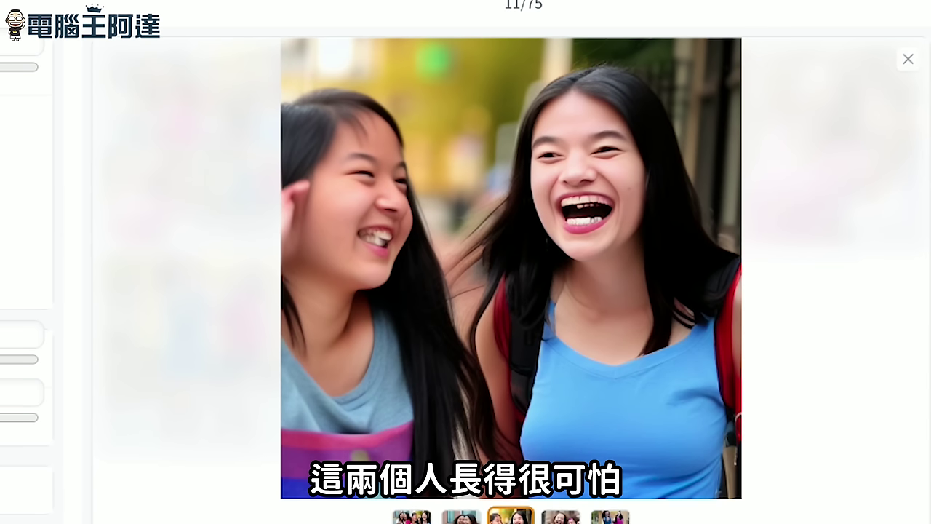
pyautogui.click(610, 516)
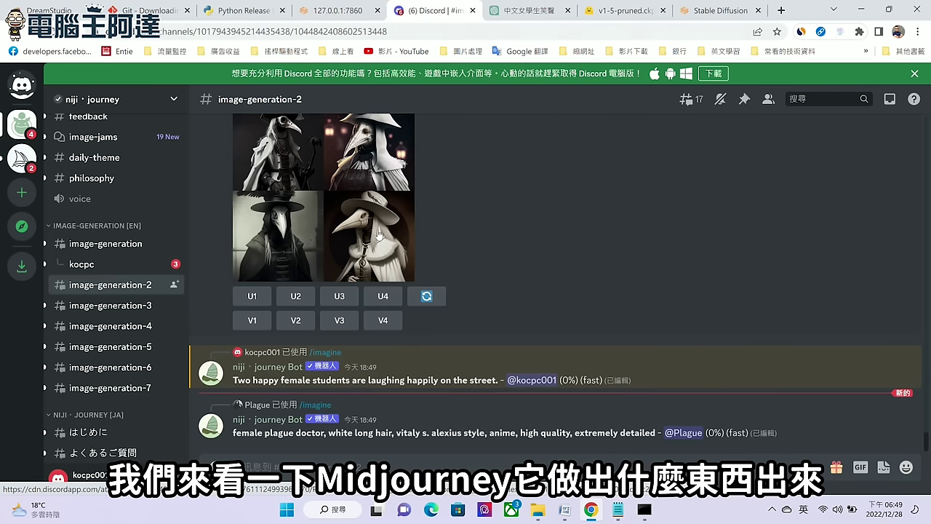
# In niji・journey's image-generation-2 channel, submit /imagine with 一位穿著奇幻風格鎧甲的短髮女武士坐在森林中，前方有火堆，周邊有炫麗的光線.
pyautogui.scroll(10, 378, 234)
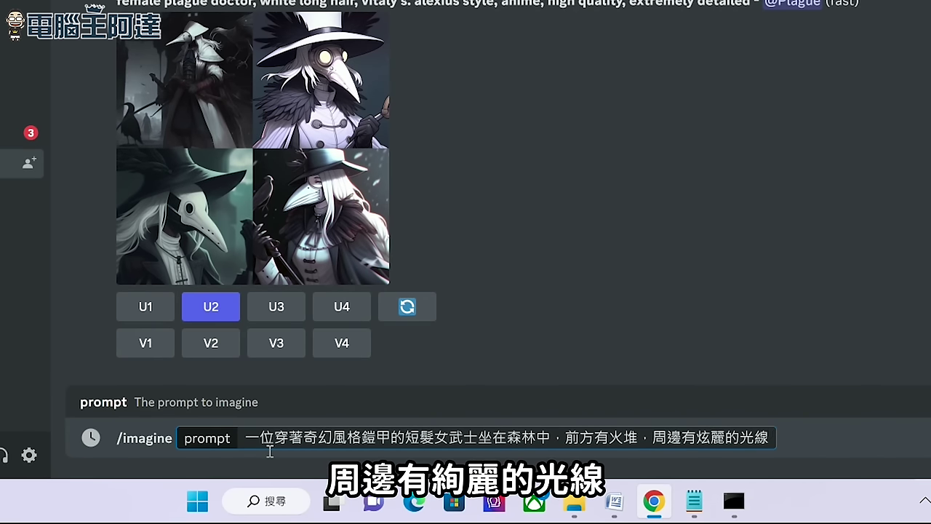
pyautogui.press('Return')
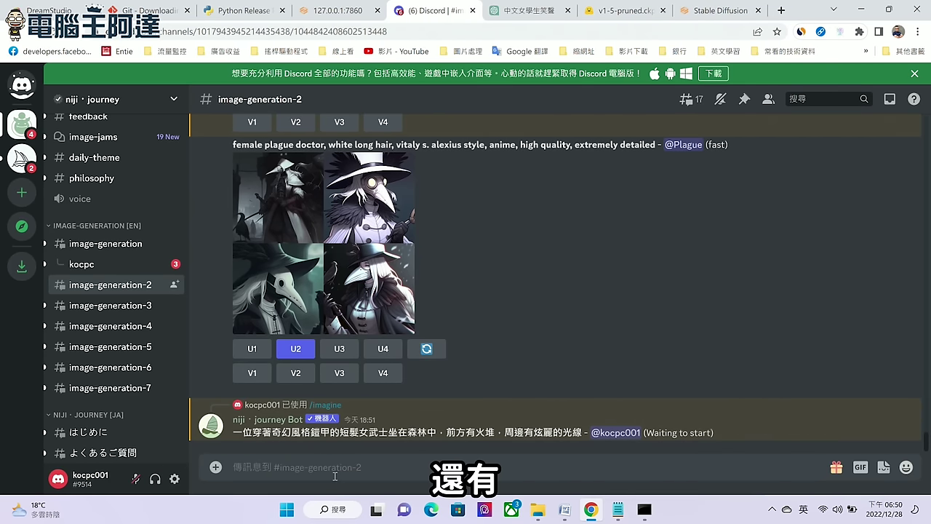
# Switch to Stable Diffusion, generate images from 一位穿著奇幻風格鎧甲的短髮女武士坐在森林中，前方有火堆，周邊有炫麗的光線, and inspect the results.
pyautogui.click(703, 14)
pyautogui.scroll(2, 315, 179)
pyautogui.tripleClick(315, 179)
pyautogui.write('一位穿著奇幻風格鎧甲的短髮女武士坐在森林中，前方有火堆，周邊有炫麗的光線')
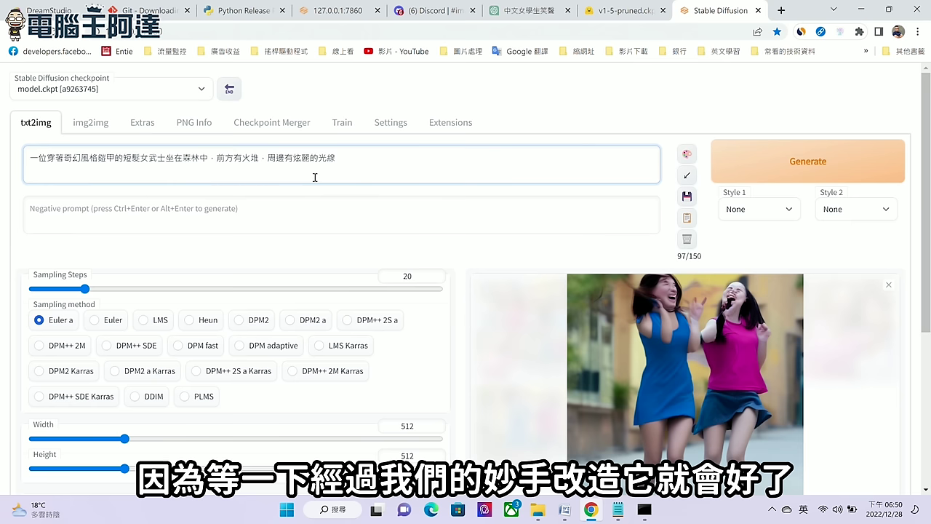
pyautogui.click(764, 173)
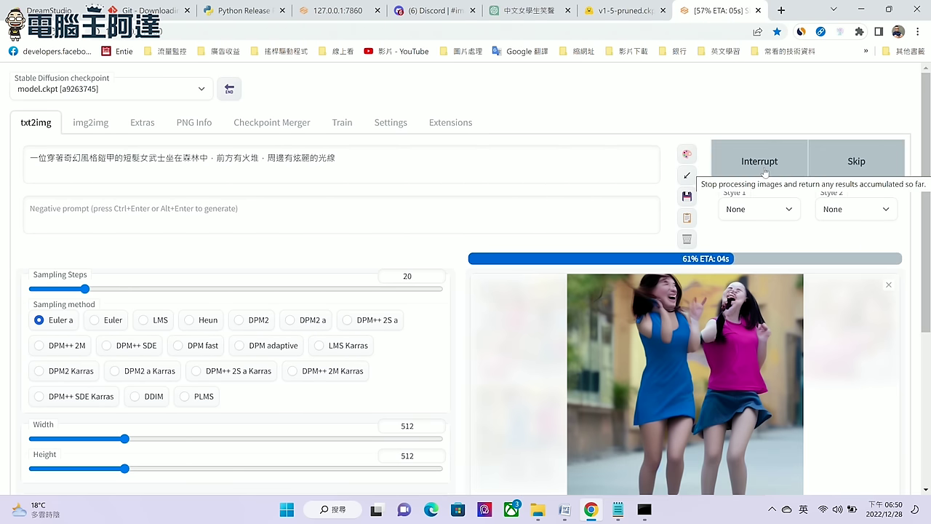
pyautogui.scroll(-2, 740, 262)
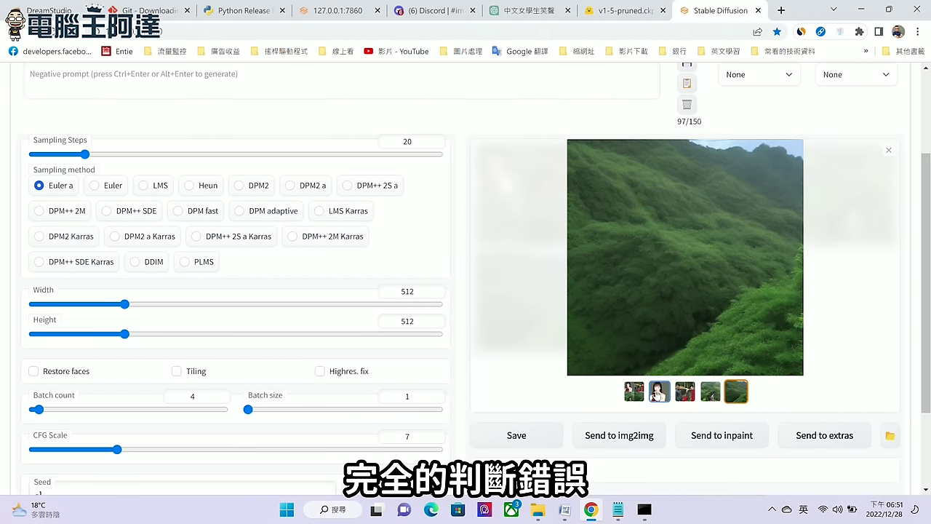
pyautogui.click(684, 392)
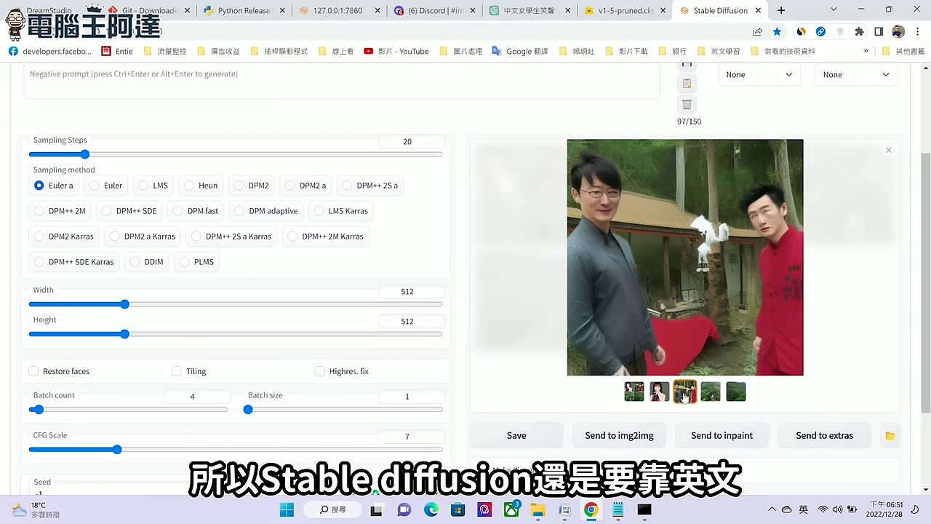
# Switch to ChatGPT, send 一位穿著奇幻風格鎧甲的短髮女武士坐在森林中，前方有火堆，周邊有炫麗的光線 for translation, and copy the English reply.
pyautogui.click(550, 18)
pyautogui.click(416, 454)
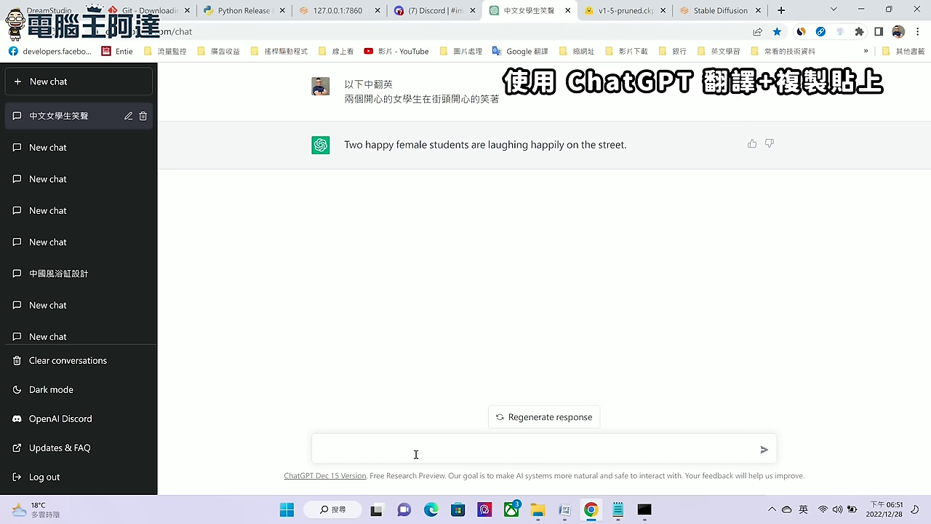
pyautogui.write('一位穿著奇幻風格鎧甲的短髮女武士坐在森林中，前方有火堆，周邊有炫麗的光線')
pyautogui.press('Return')
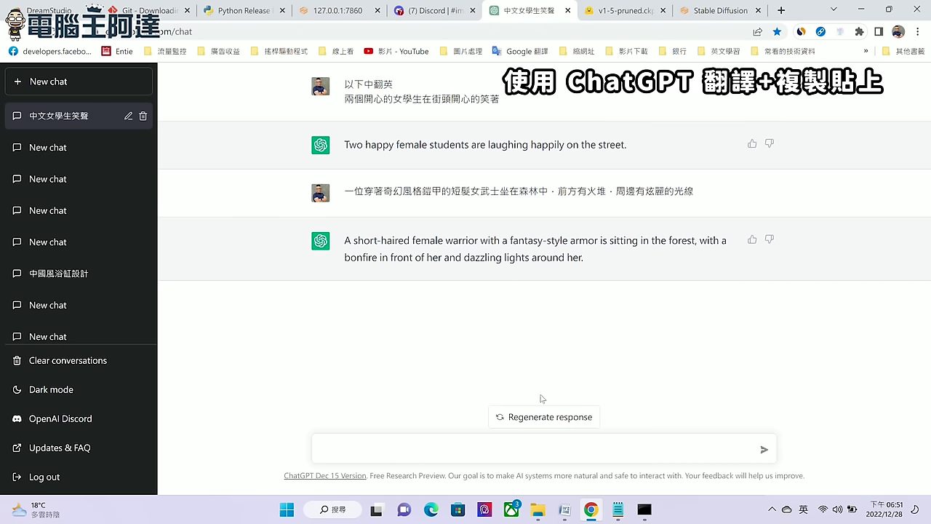
pyautogui.moveTo(494, 255); pyautogui.dragTo(342, 240)
pyautogui.hotkey('ctrl', 'c')
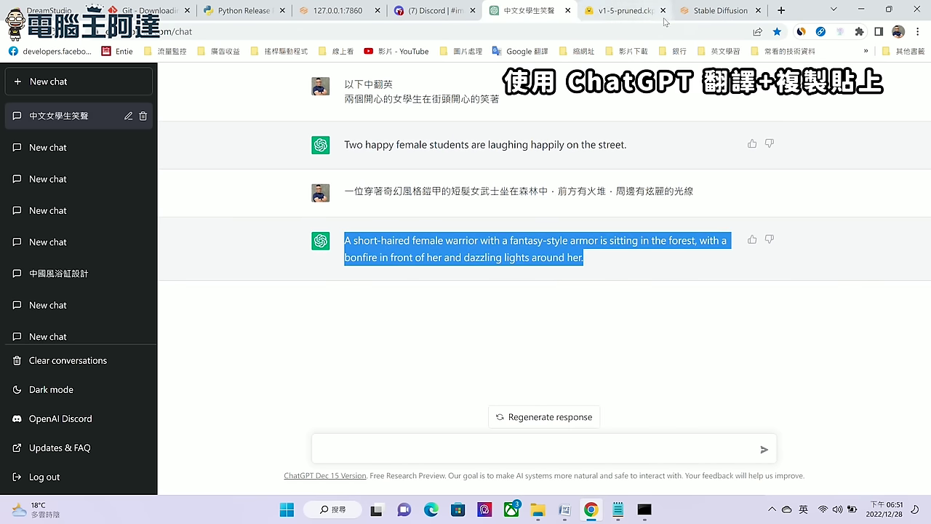
# Replace the Stable Diffusion prompt with ChatGPT's English translation about the short-haired female warrior and generate the images.
pyautogui.click(716, 10)
pyautogui.scroll(5, 466, 156)
pyautogui.click(465, 155)
pyautogui.hotkey('ctrl', 'a')
pyautogui.hotkey('ctrl', 'v')
pyautogui.click(771, 168)
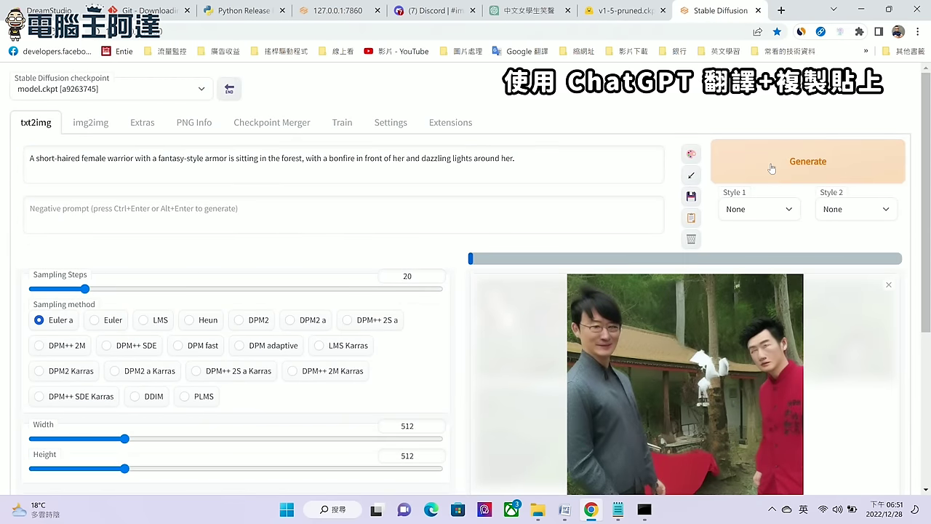
# Switch to Discord and examine niji・journey's short-haired warrior image grid at full size.
pyautogui.click(431, 10)
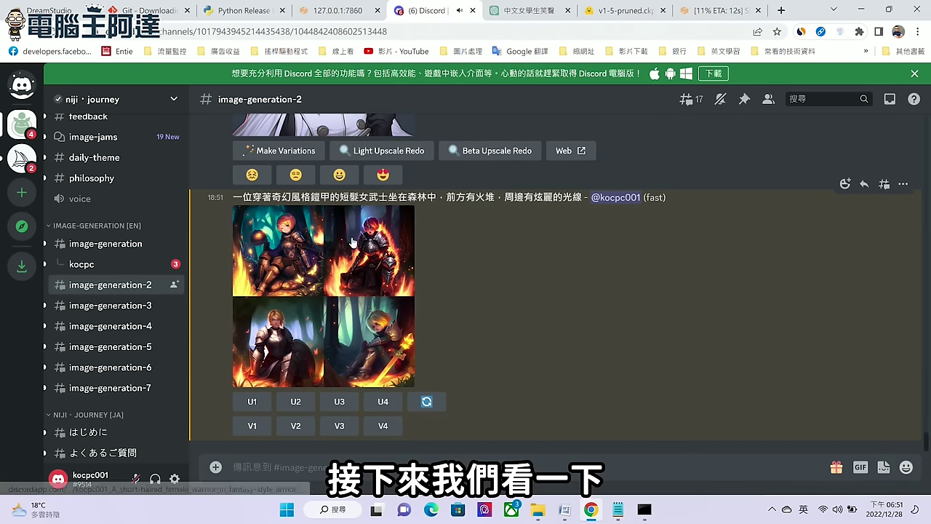
pyautogui.click(339, 288)
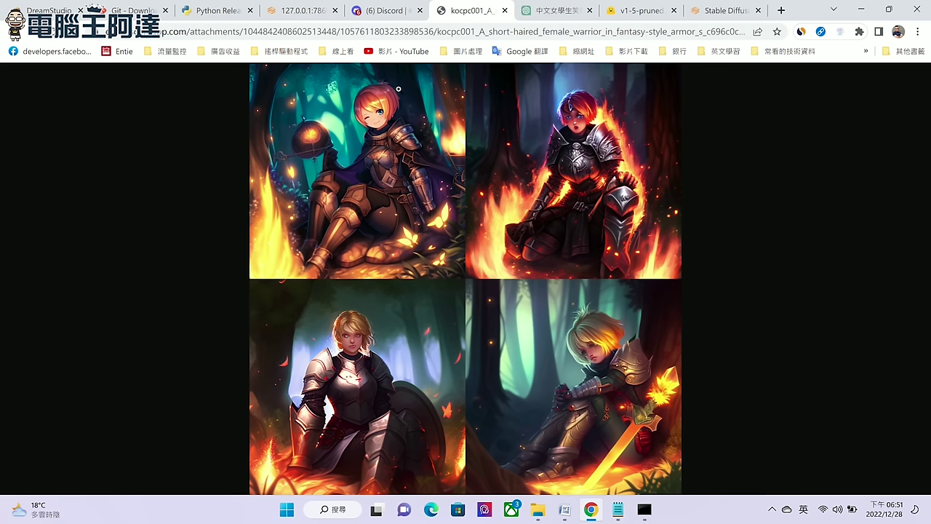
pyautogui.click(386, 11)
pyautogui.click(15, 338)
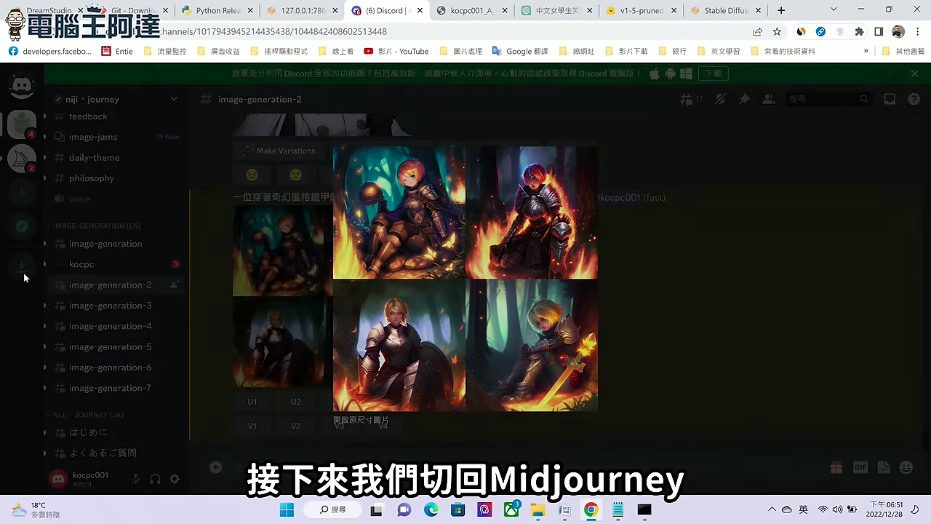
# In the Midjourney server's newbies-117 channel, create a thread named KOCPC with KOCPC as its first message.
pyautogui.click(21, 160)
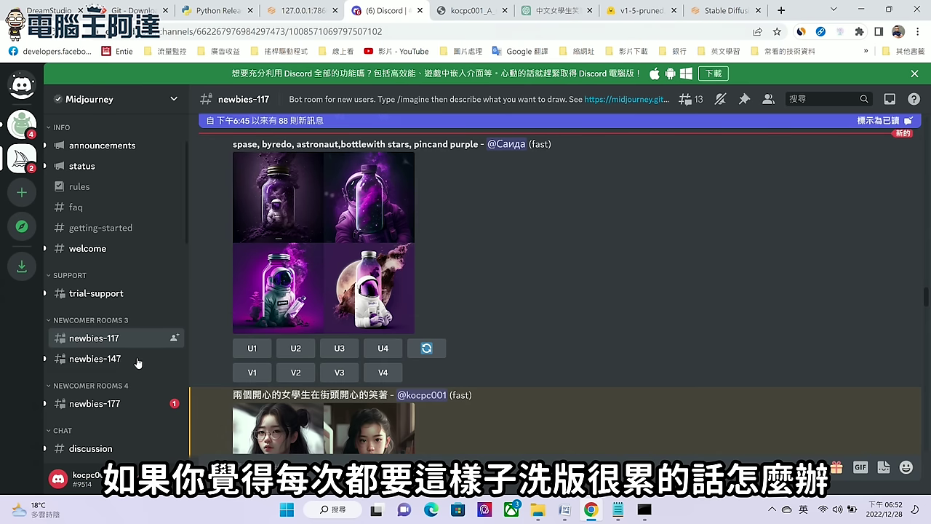
pyautogui.moveTo(128, 347)
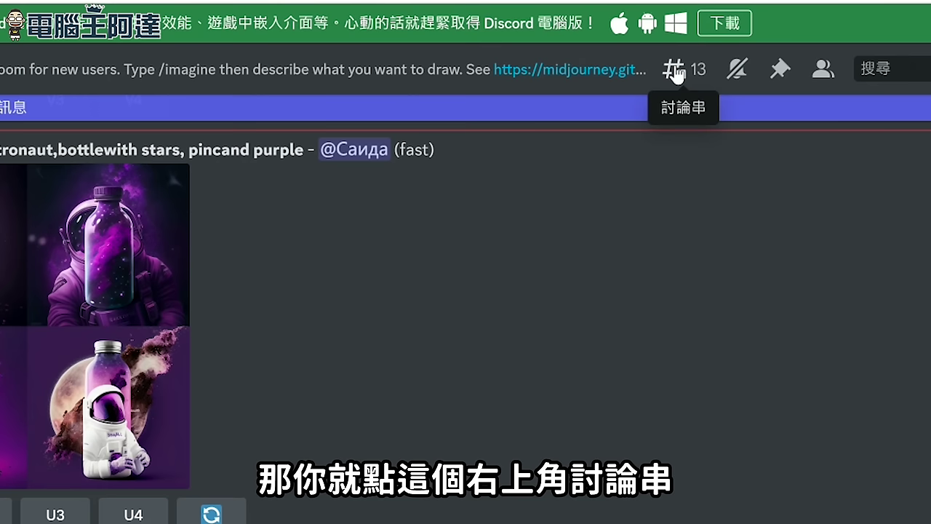
pyautogui.click(674, 71)
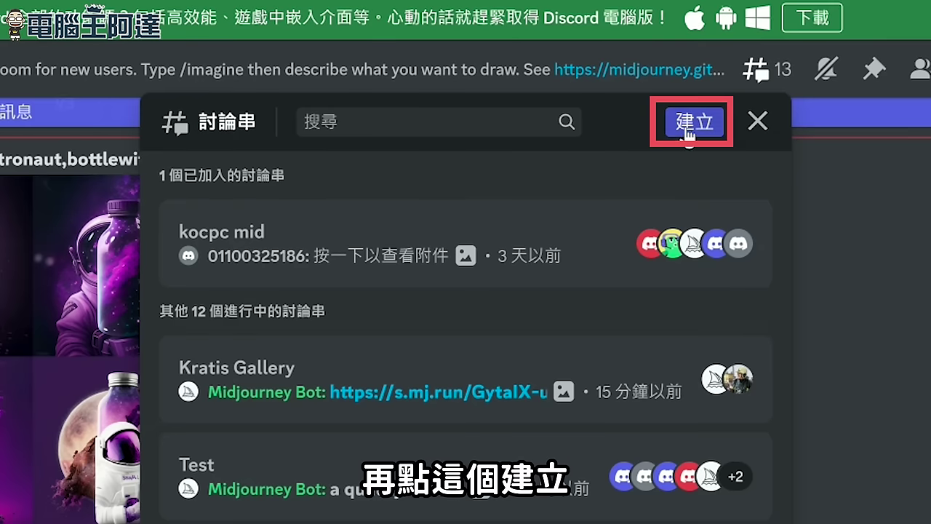
pyautogui.click(687, 129)
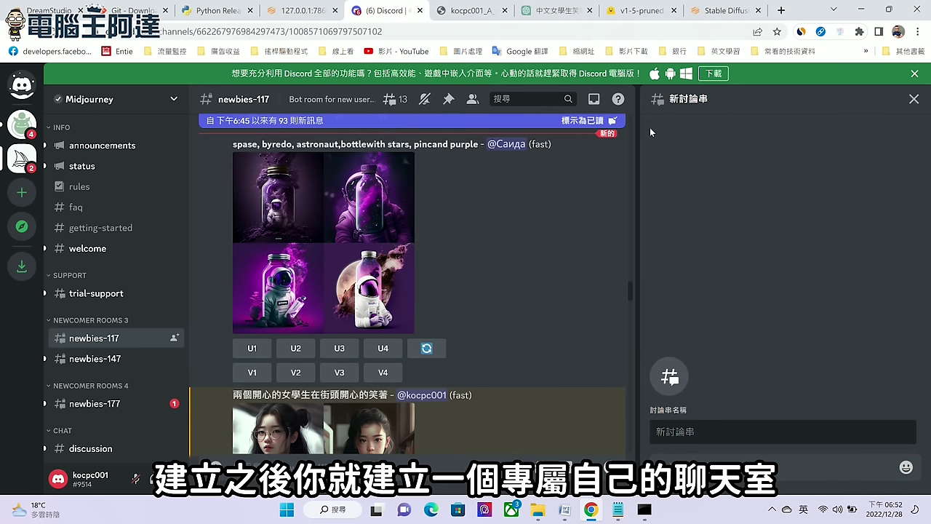
pyautogui.write('KOCPC')
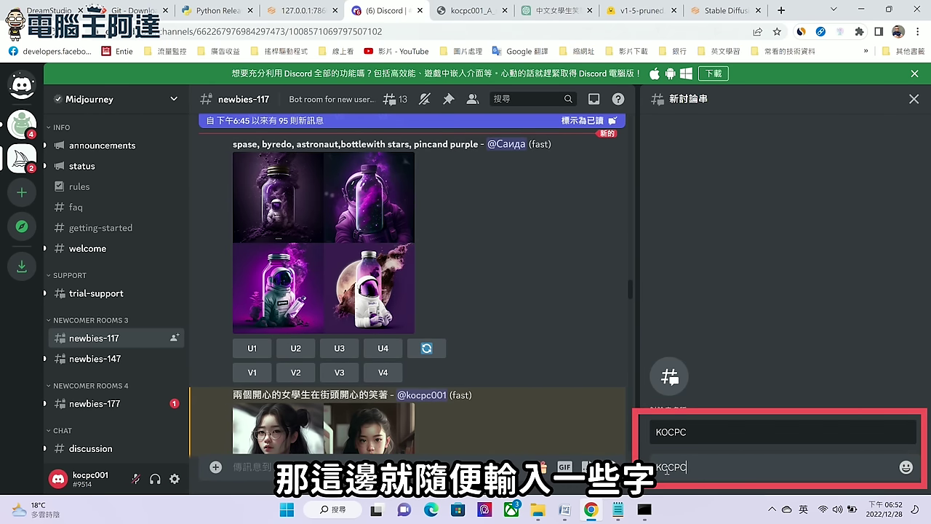
pyautogui.press('Return')
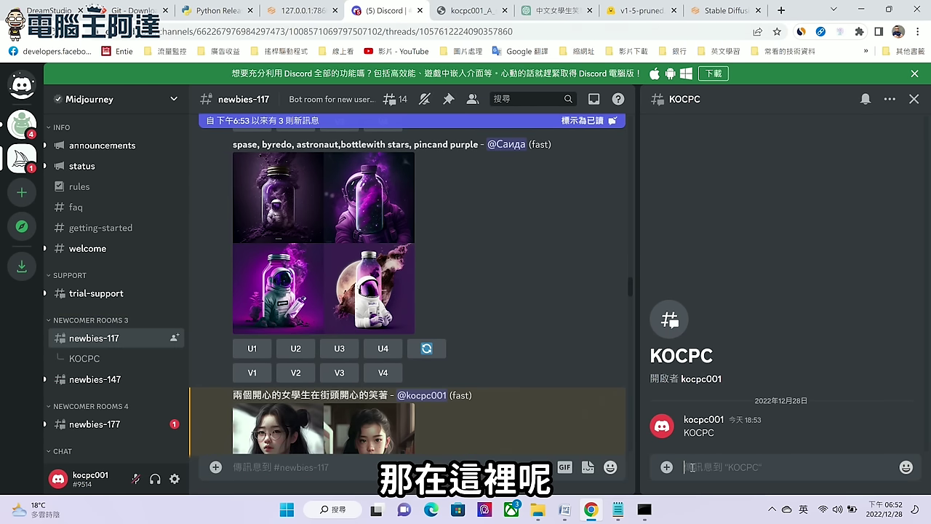
# In the KOCPC thread, submit /imagine with the English translation about the short-haired female warrior in fantasy-style armor.
pyautogui.write('/')
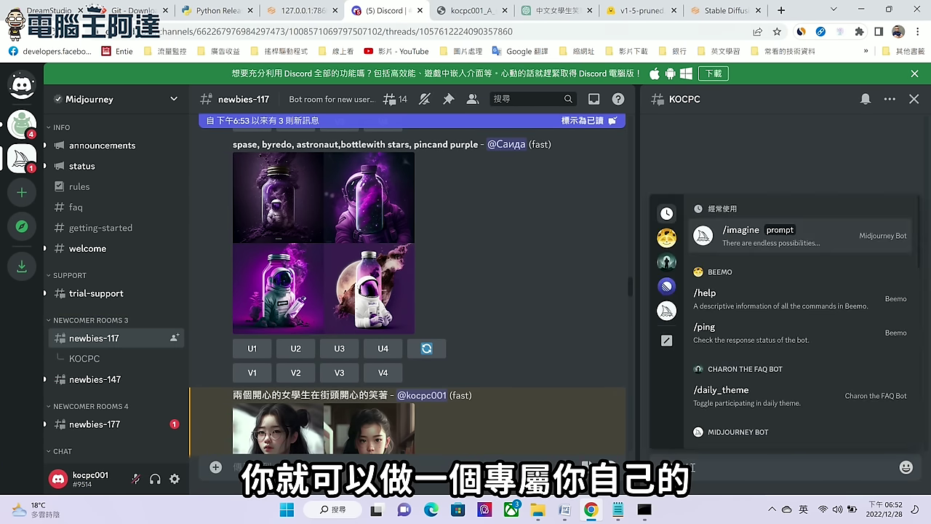
pyautogui.press('Tab')
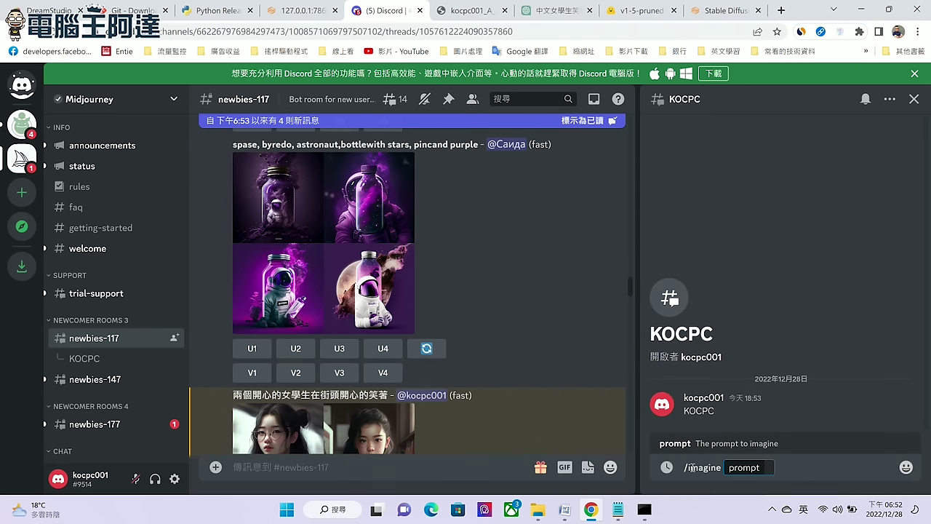
pyautogui.write('A short-haired female warrior with a fantasy-style armor is sitting in the forest, with a bonfire in front of her and dazzling lights around her.')
pyautogui.press('Return')
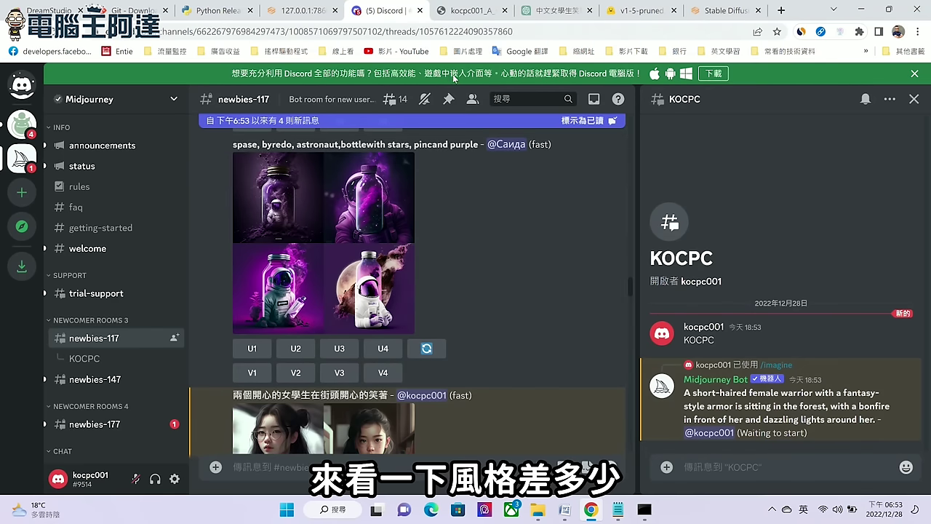
# Switch to Stable Diffusion and examine the images generated from the English warrior prompt one by one.
pyautogui.click(726, 8)
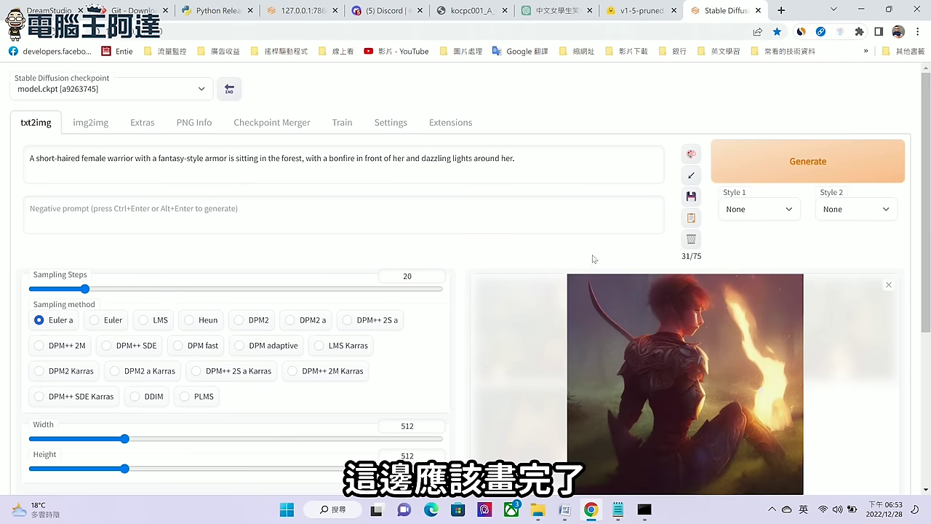
pyautogui.scroll(-2, 593, 259)
pyautogui.click(659, 388)
pyautogui.click(678, 391)
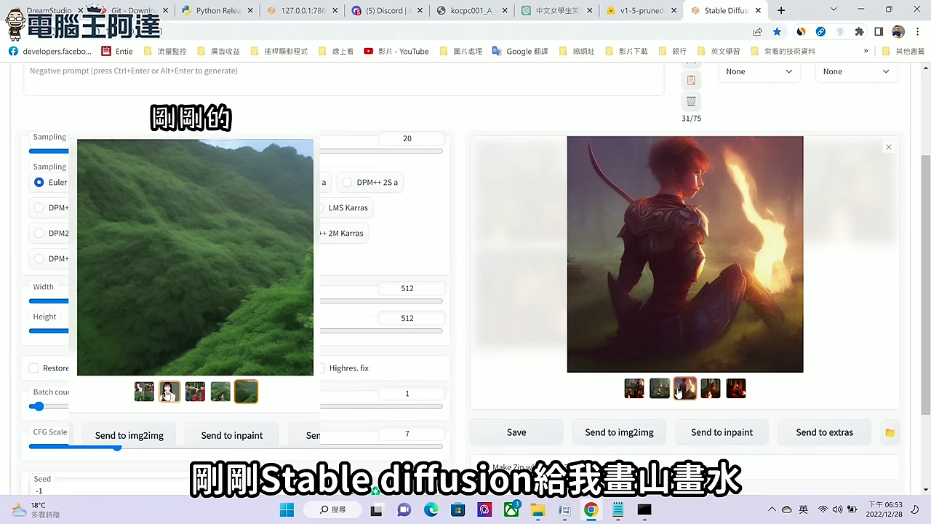
pyautogui.click(708, 392)
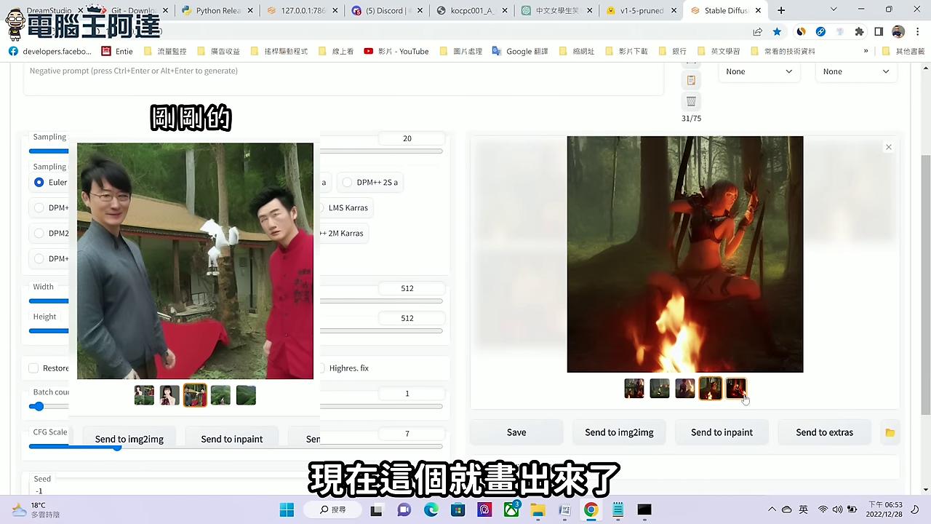
pyautogui.click(741, 393)
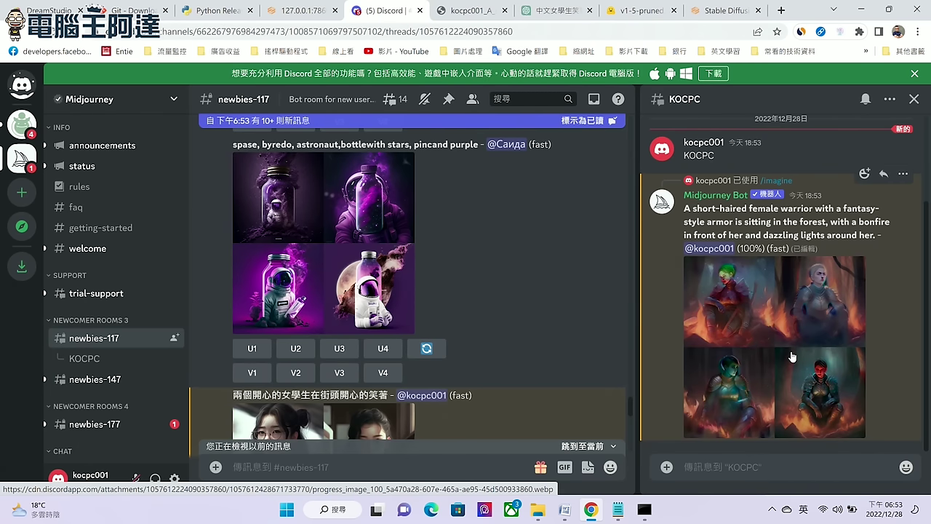
# Enlarge Midjourney's short-haired warrior image grid in the KOCPC thread for comparison.
pyautogui.click(792, 327)
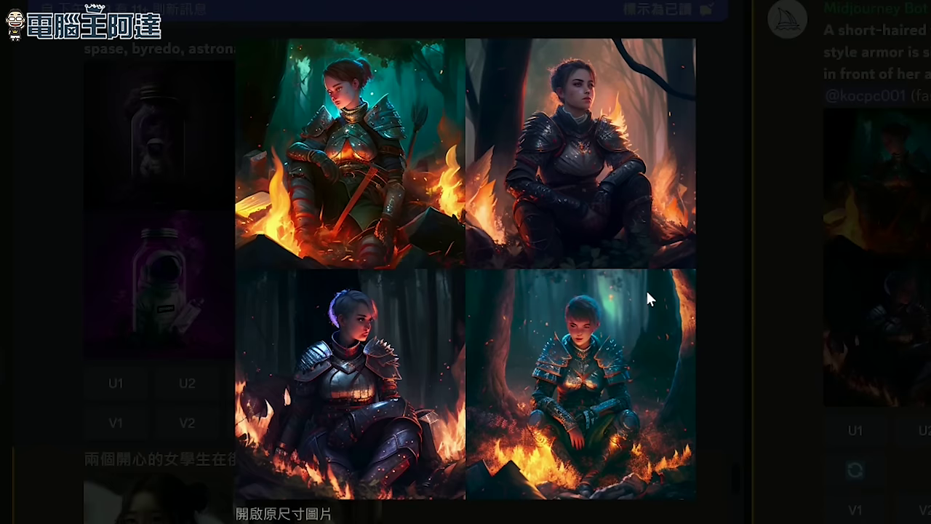